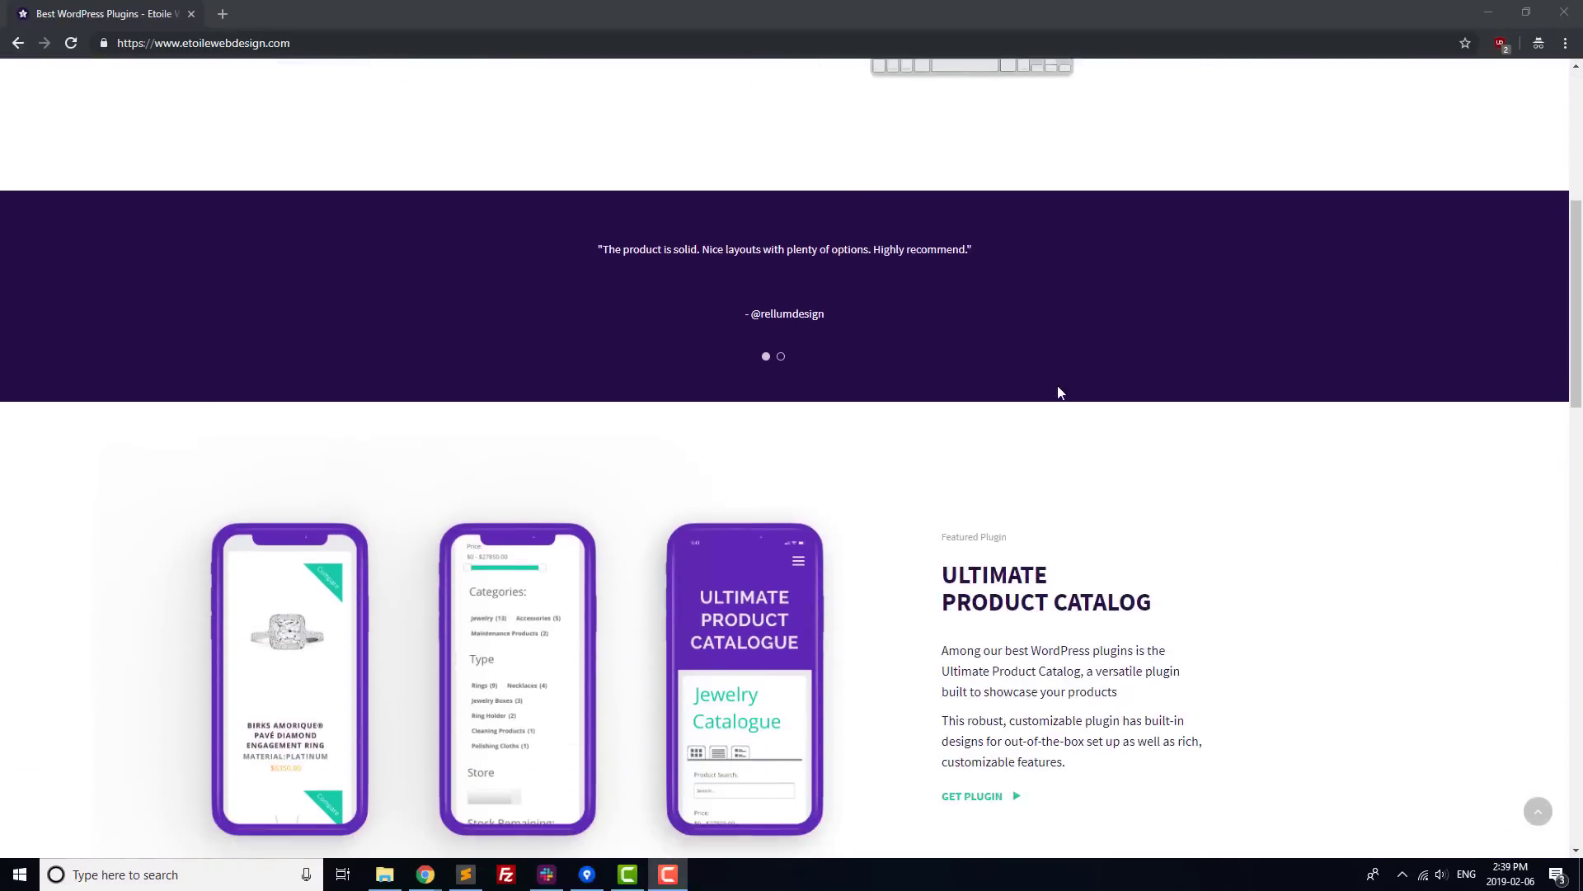
# Enter yourdomain.com in the DreamHost homepage's 'Find a domain...' search field
pyautogui.scroll(-10, 1058, 389)
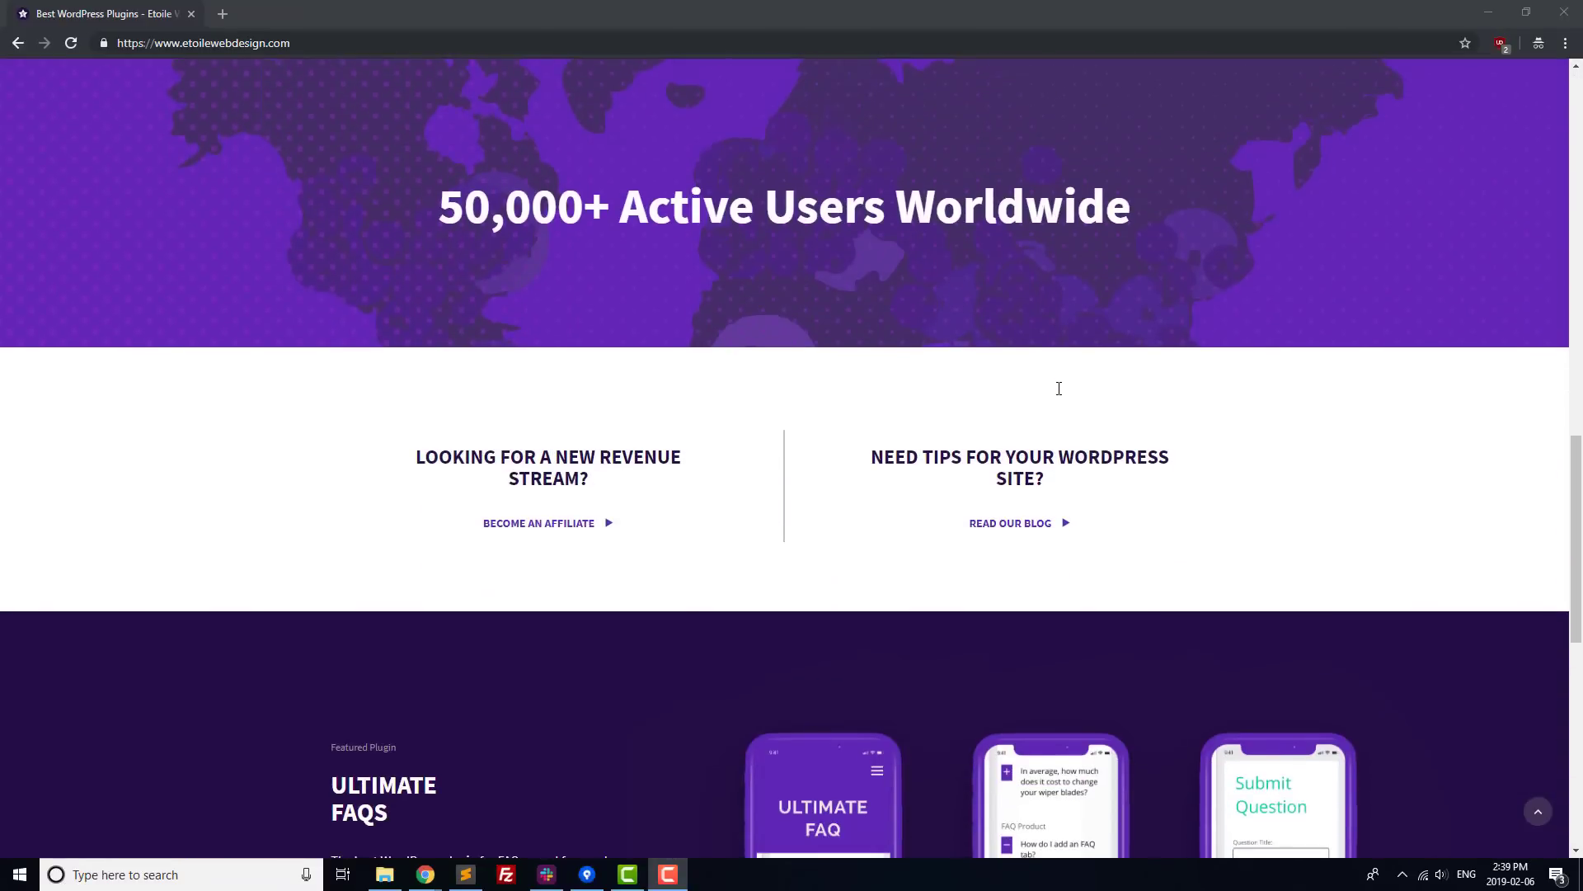
pyautogui.scroll(-4, 1059, 389)
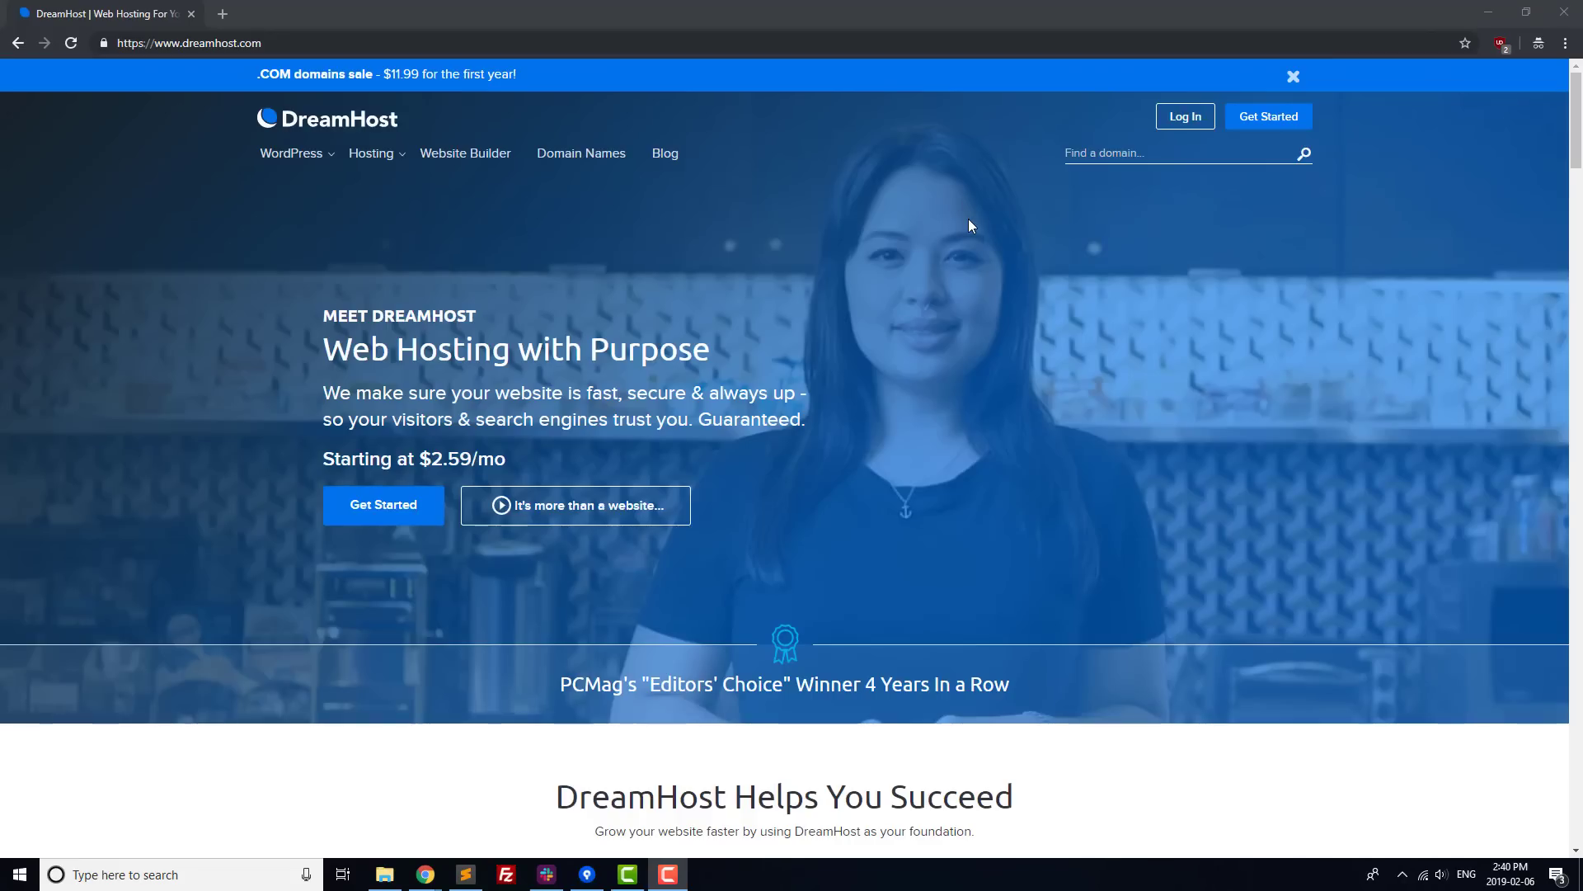
pyautogui.click(1087, 153)
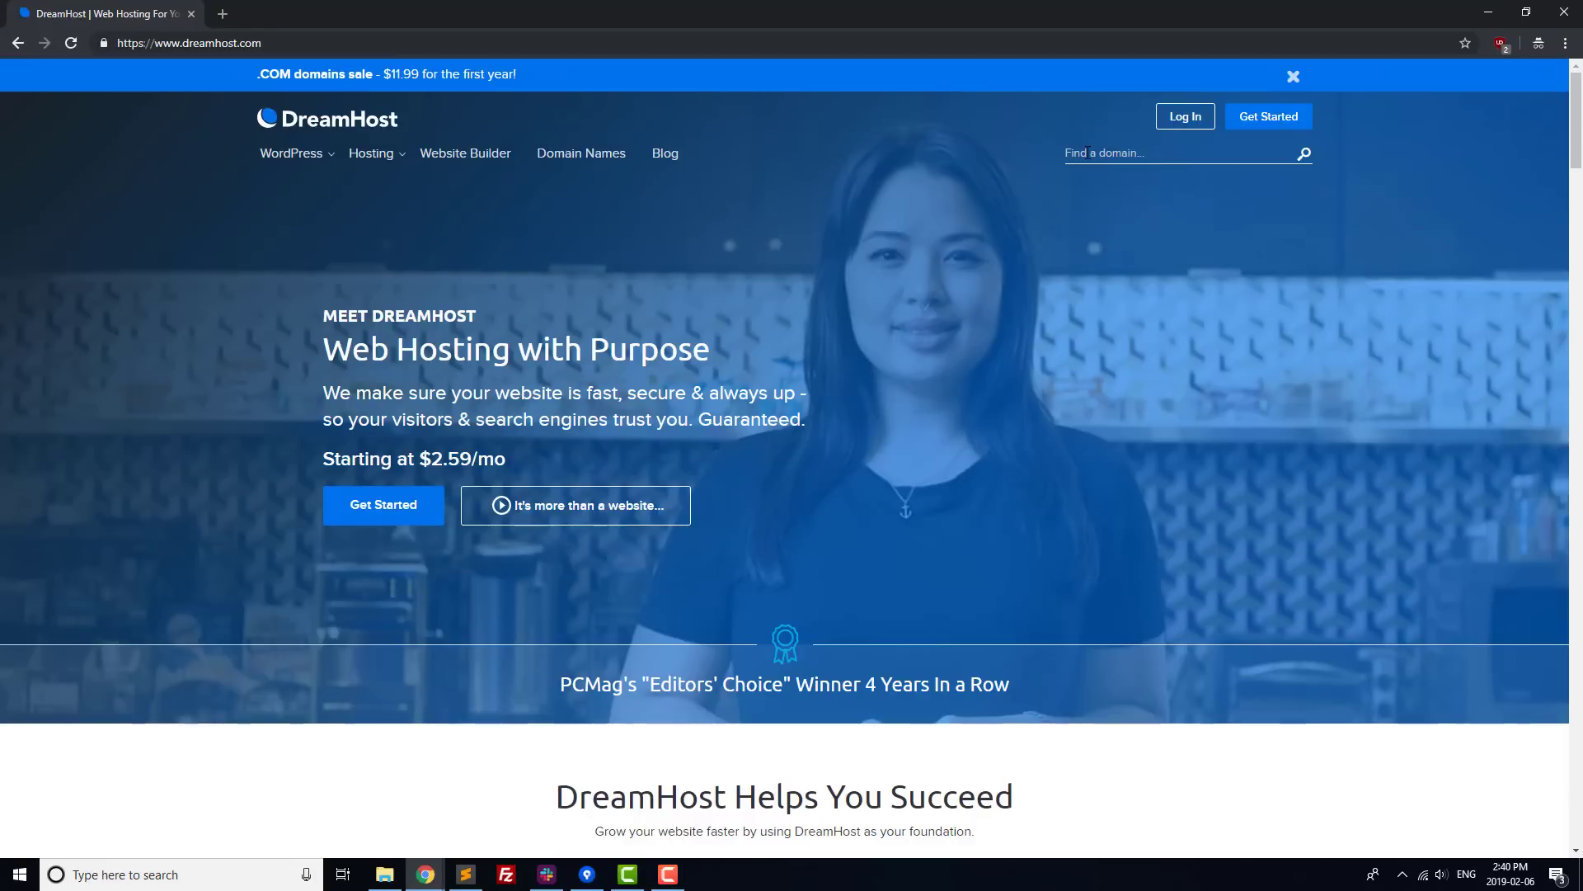
pyautogui.write('yourdomain.com')
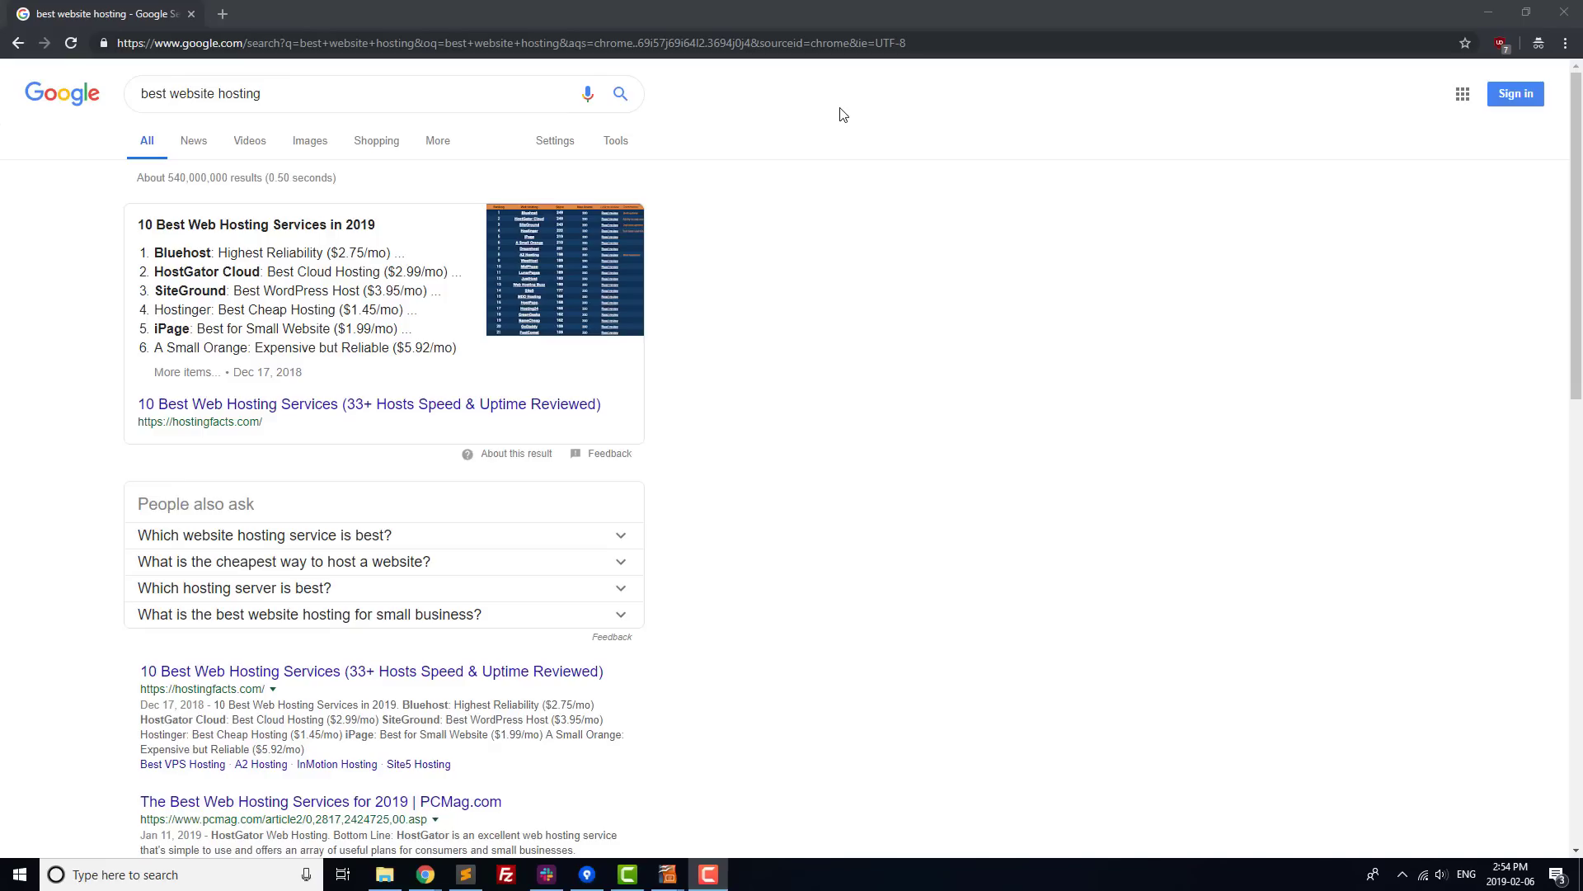
# Scroll down the Google results for 'best website hosting' toward Bluehost's WordPress install article
pyautogui.scroll(-2, 847, 127)
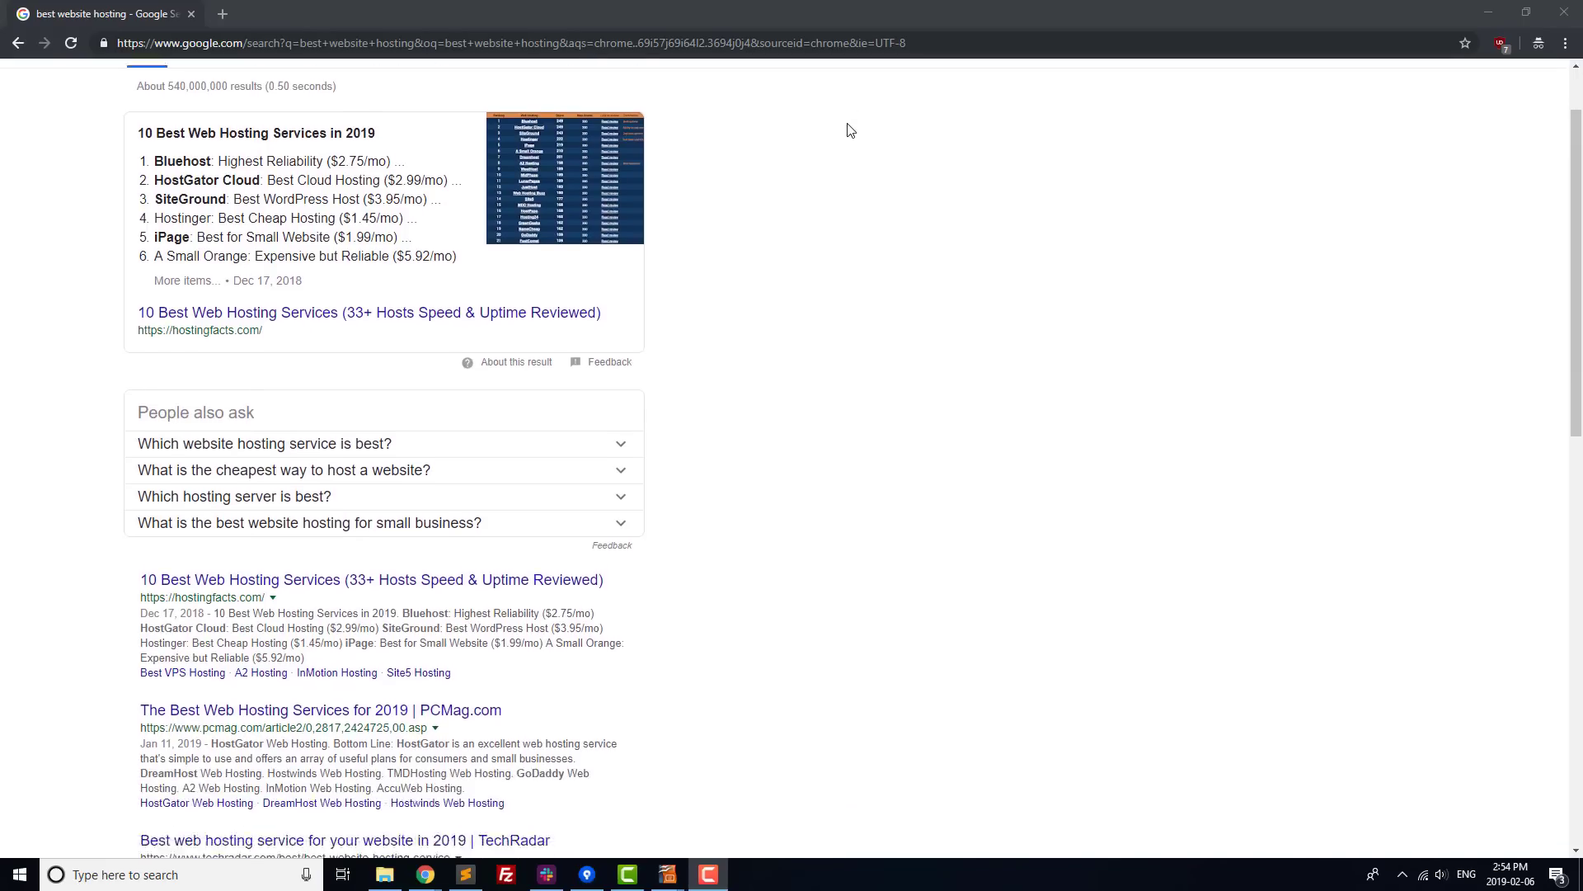
pyautogui.scroll(-3, 850, 129)
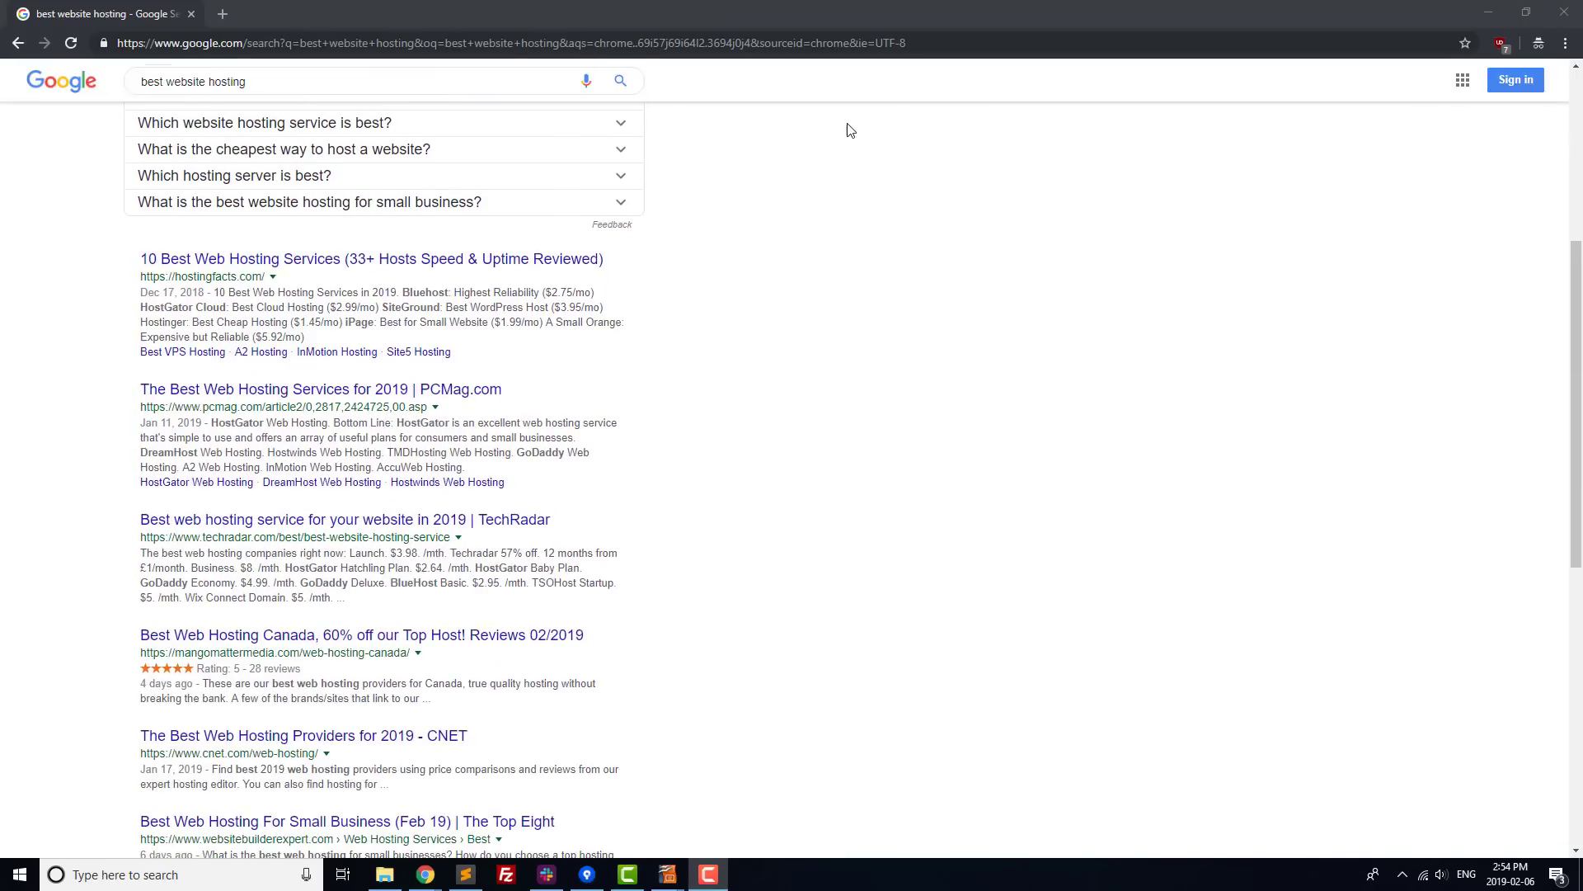
pyautogui.scroll(-4, 851, 130)
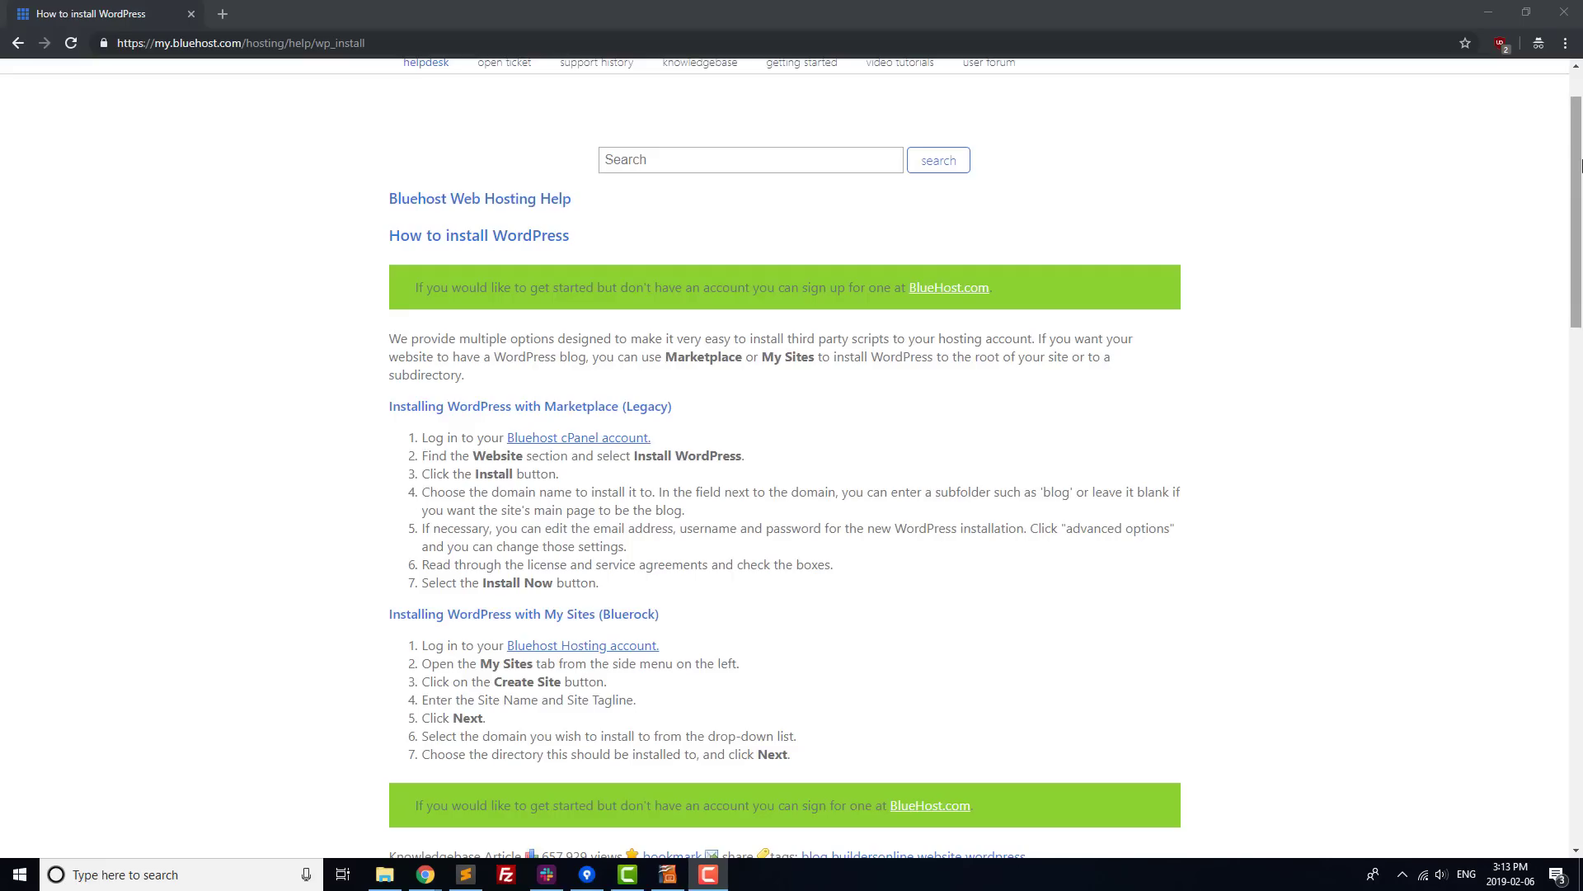
# Scroll down through Bluehost's 'How to install WordPress' help article
pyautogui.scroll(-1, 1581, 165)
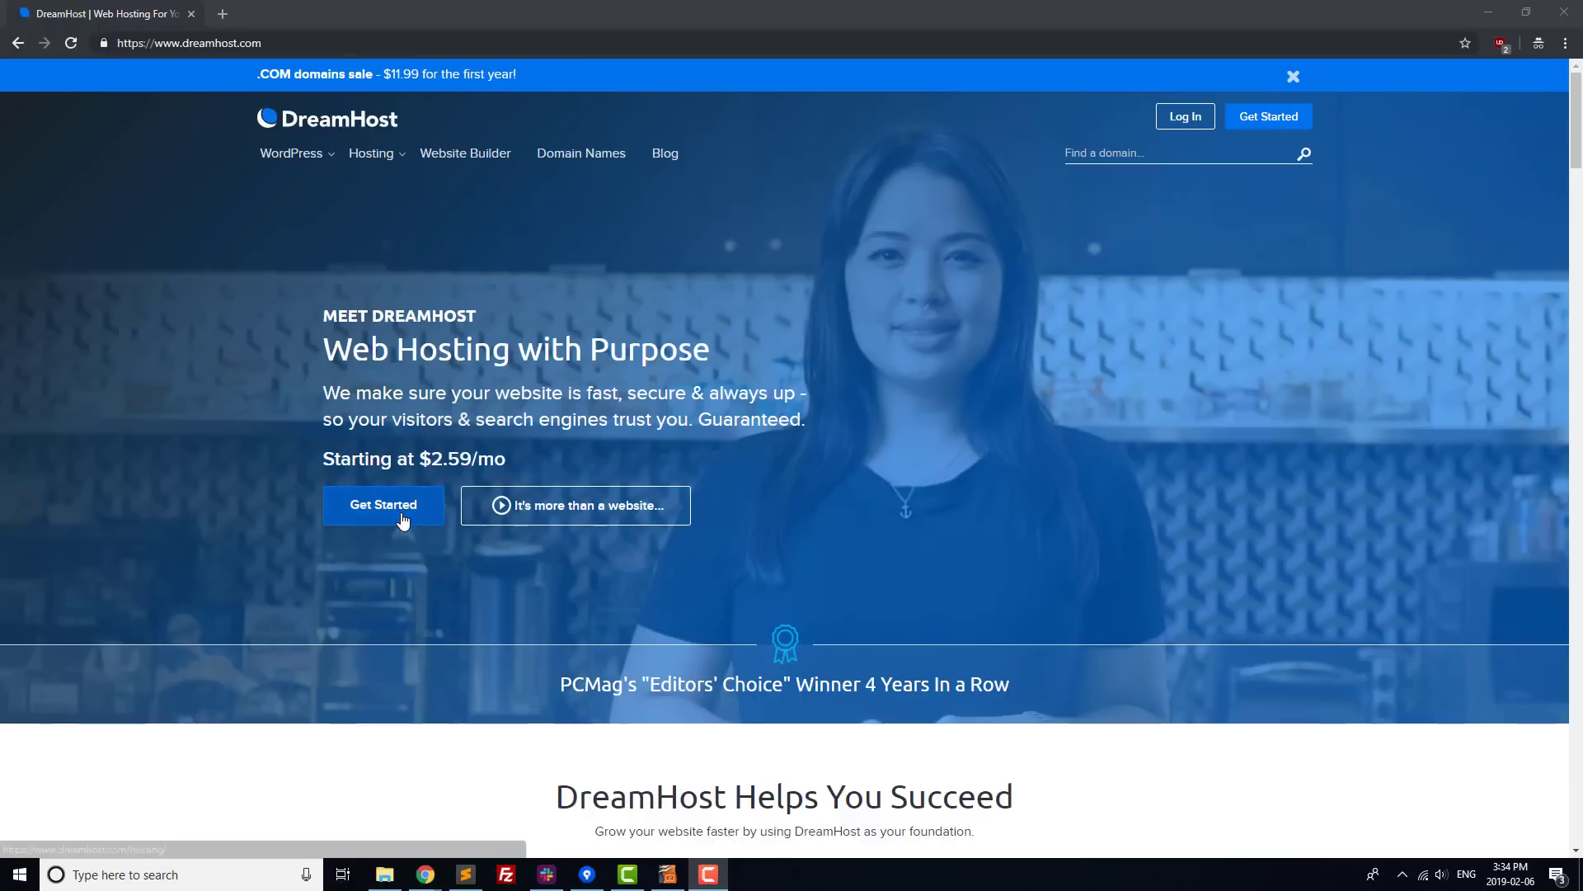
# Choose the Shared Unlimited hosting tier at $7.95/mo and start its signup
pyautogui.click(399, 516)
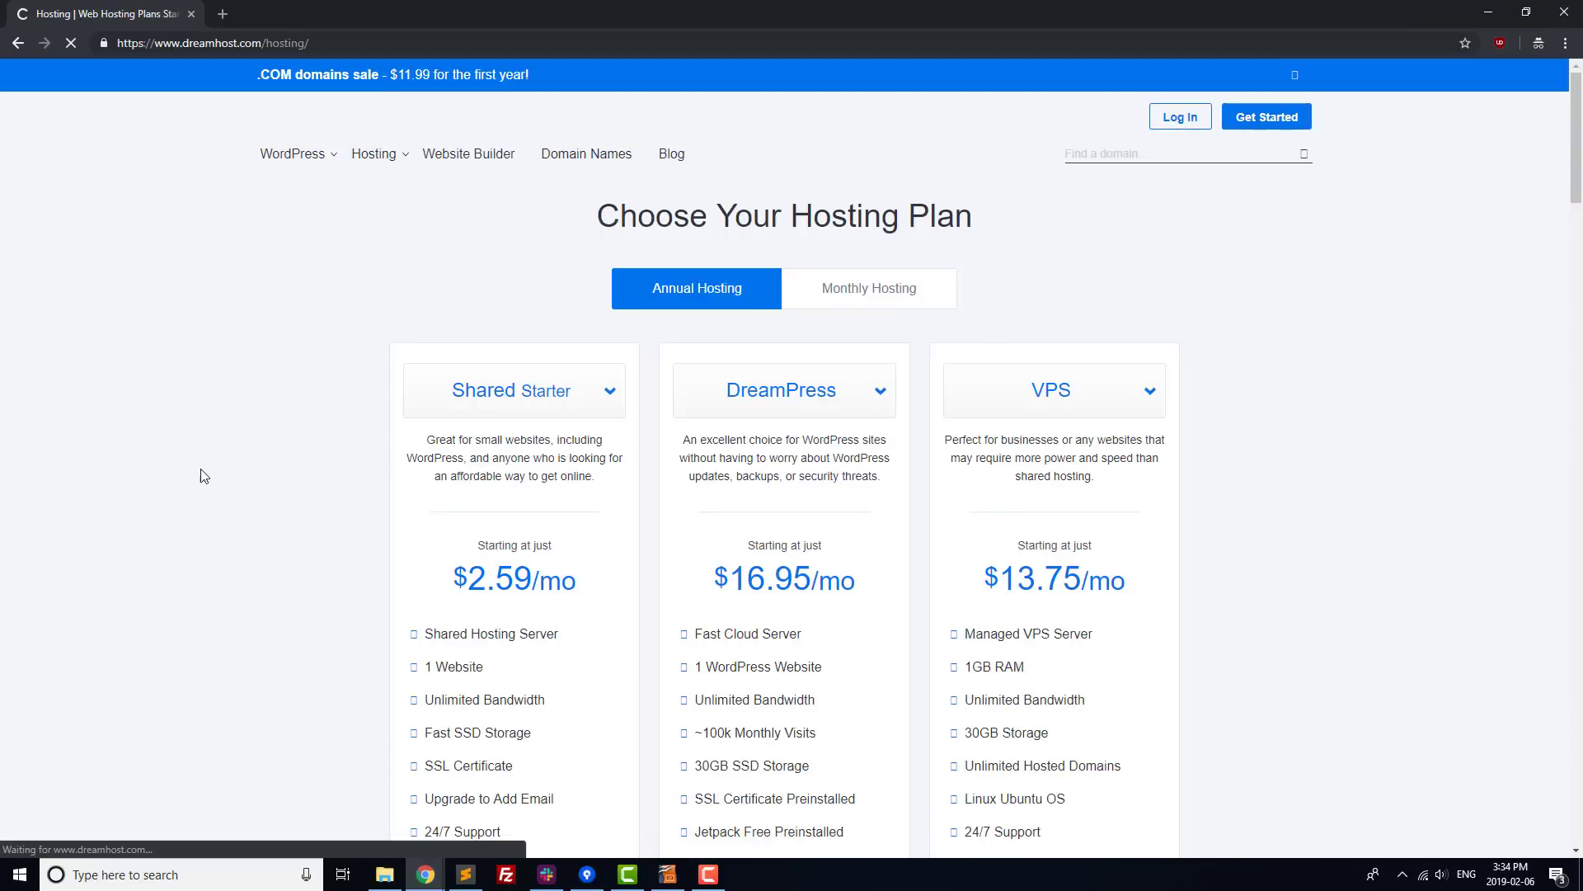
pyautogui.click(554, 393)
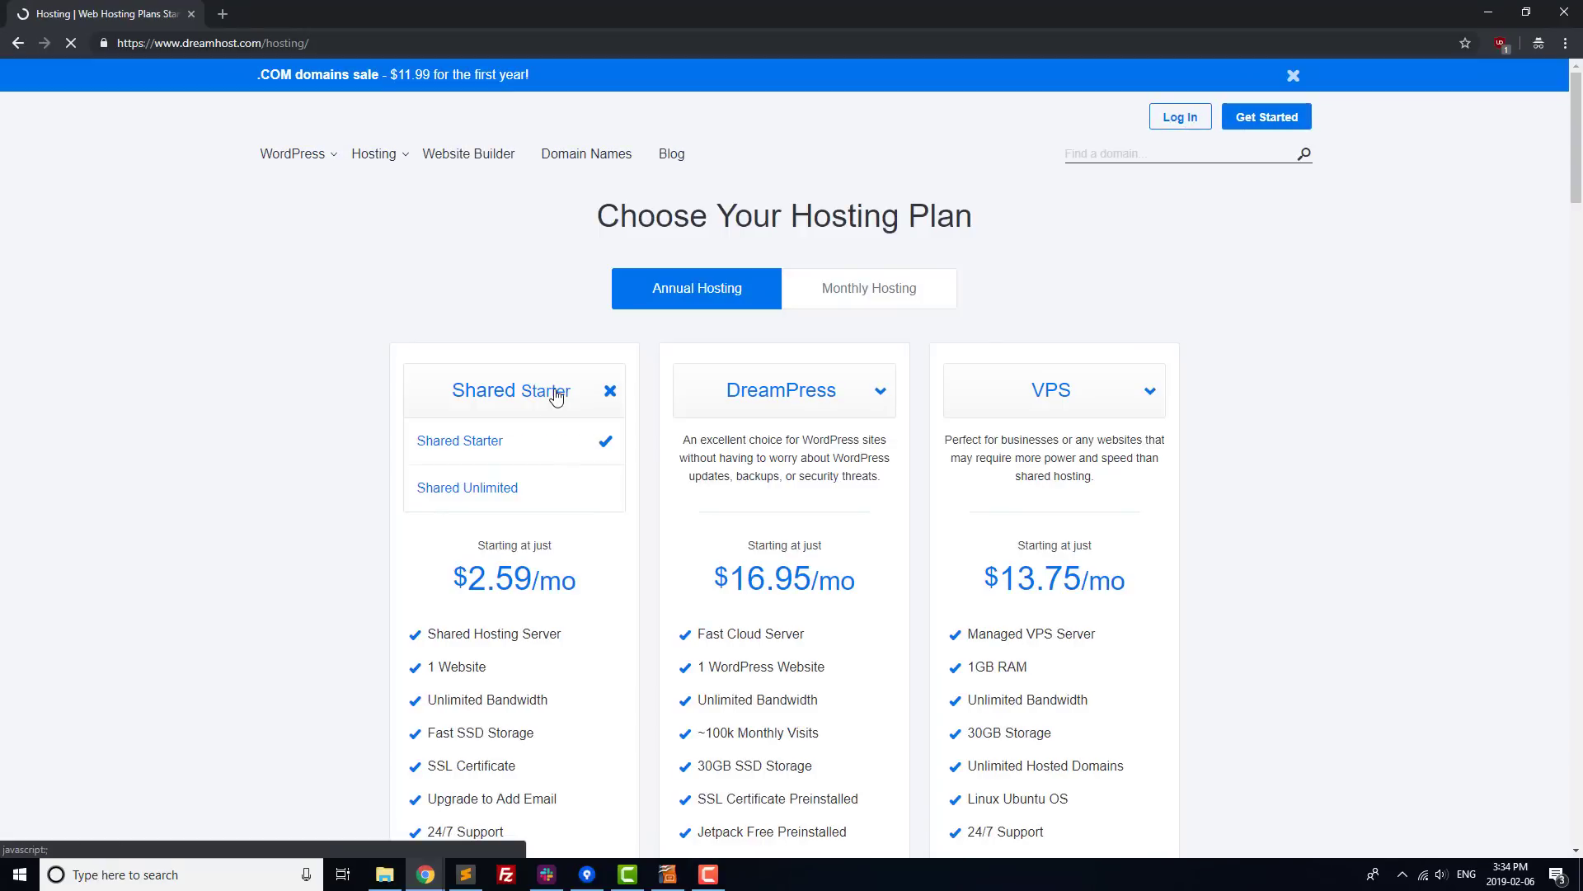
pyautogui.click(513, 486)
pyautogui.scroll(-2, 397, 586)
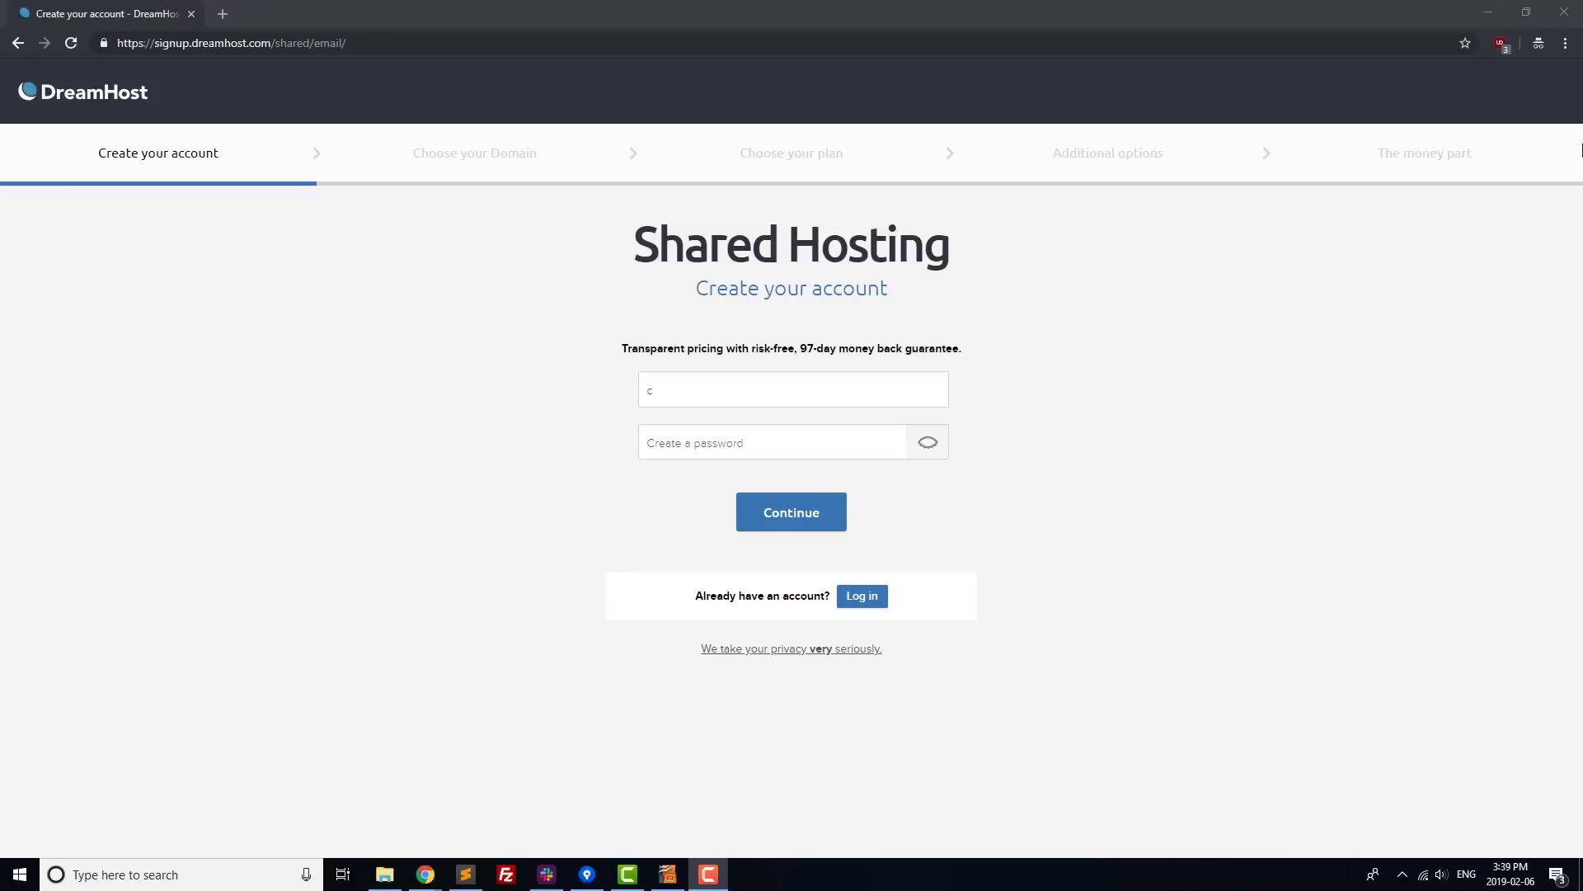
# Fill in the saved account e-mail and a Good-strength password, then submit the account form
pyautogui.click(673, 387)
pyautogui.write('ontact@')
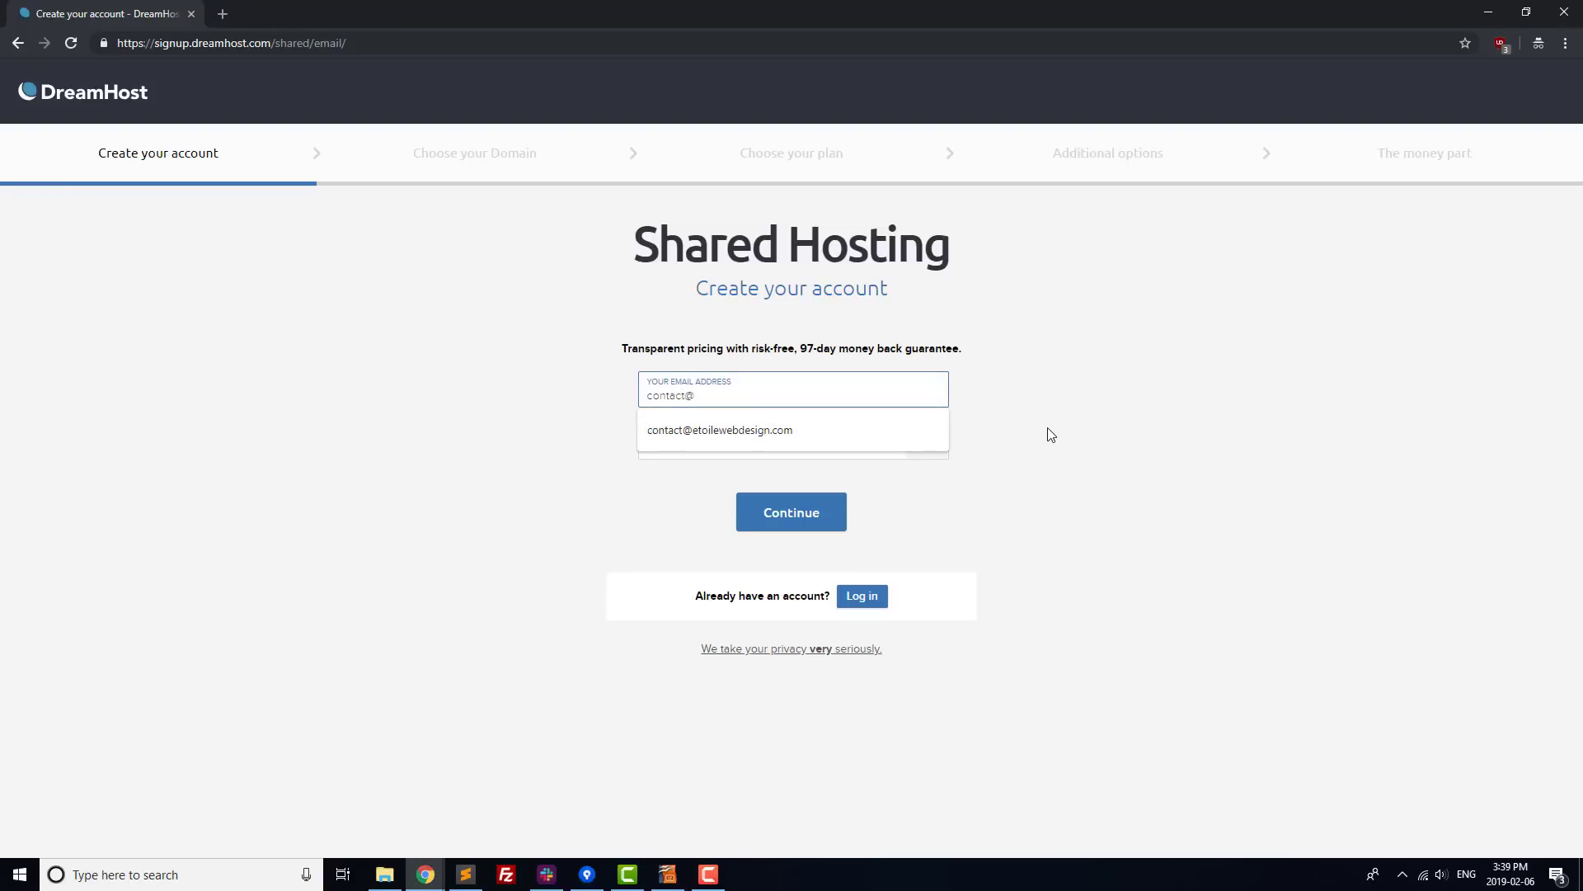
pyautogui.press('Down')
pyautogui.press('Return')
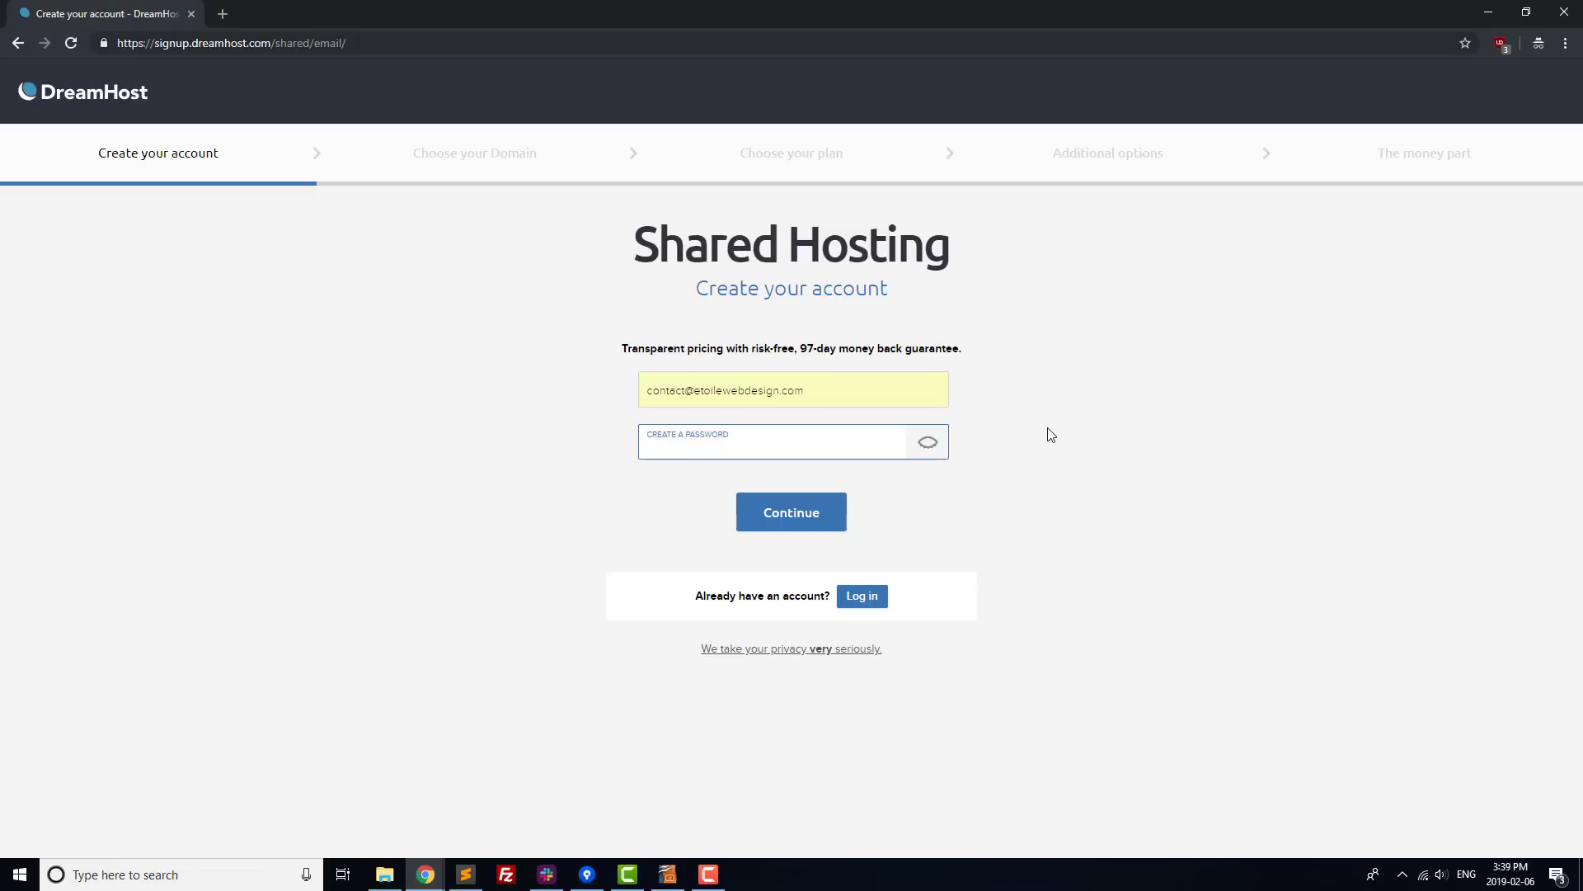
pyautogui.write('**********')
pyautogui.click(813, 534)
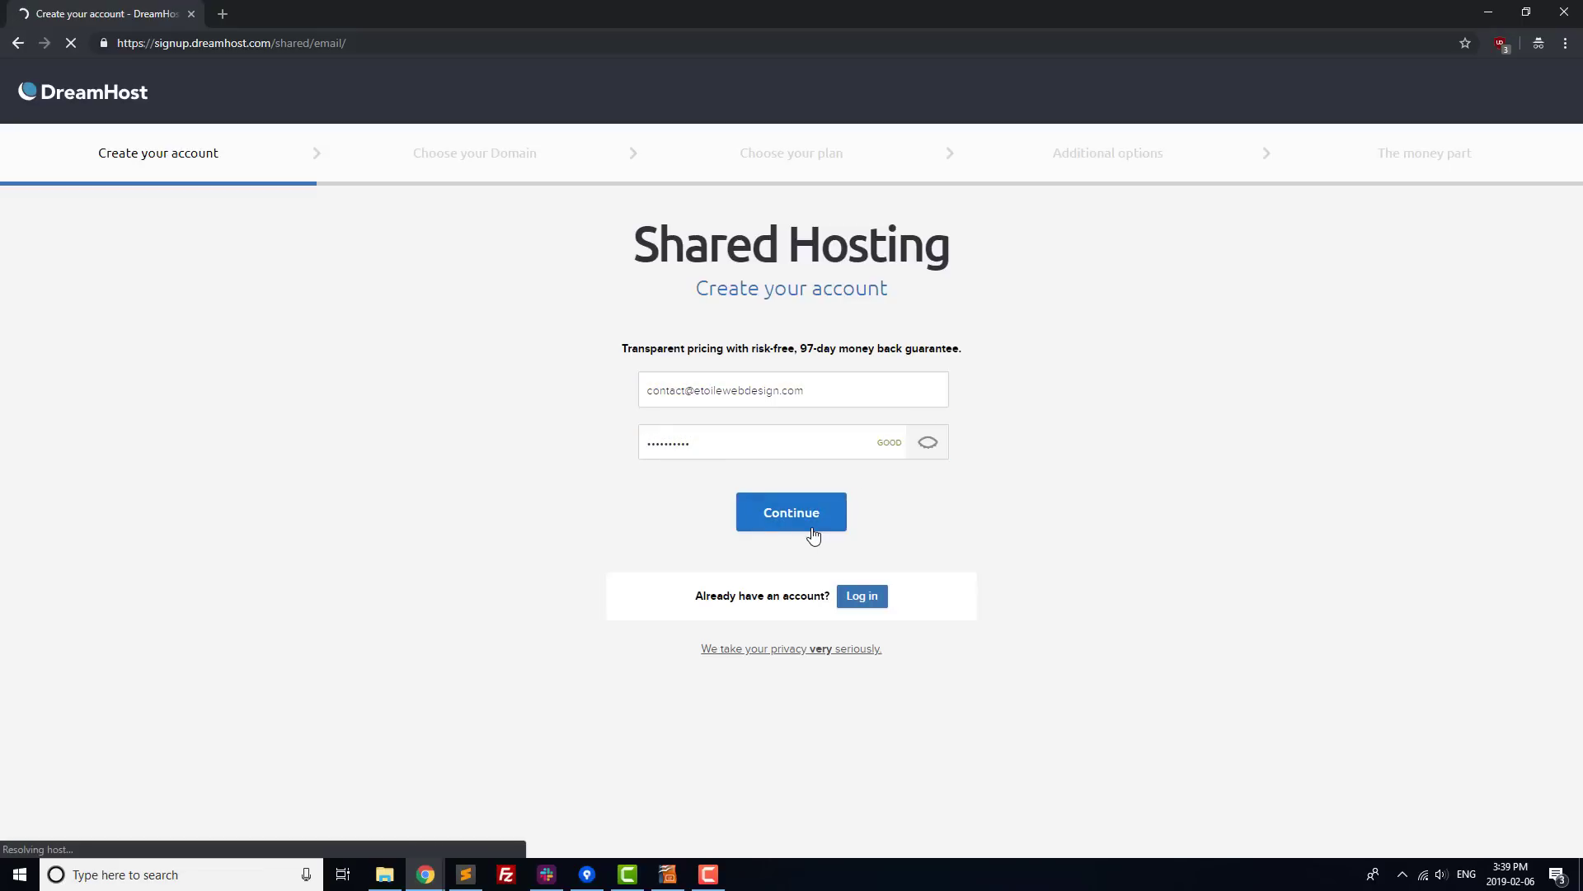
# Search for ewdyoutubetutorialsites.com and register it for $11.99
pyautogui.click(680, 399)
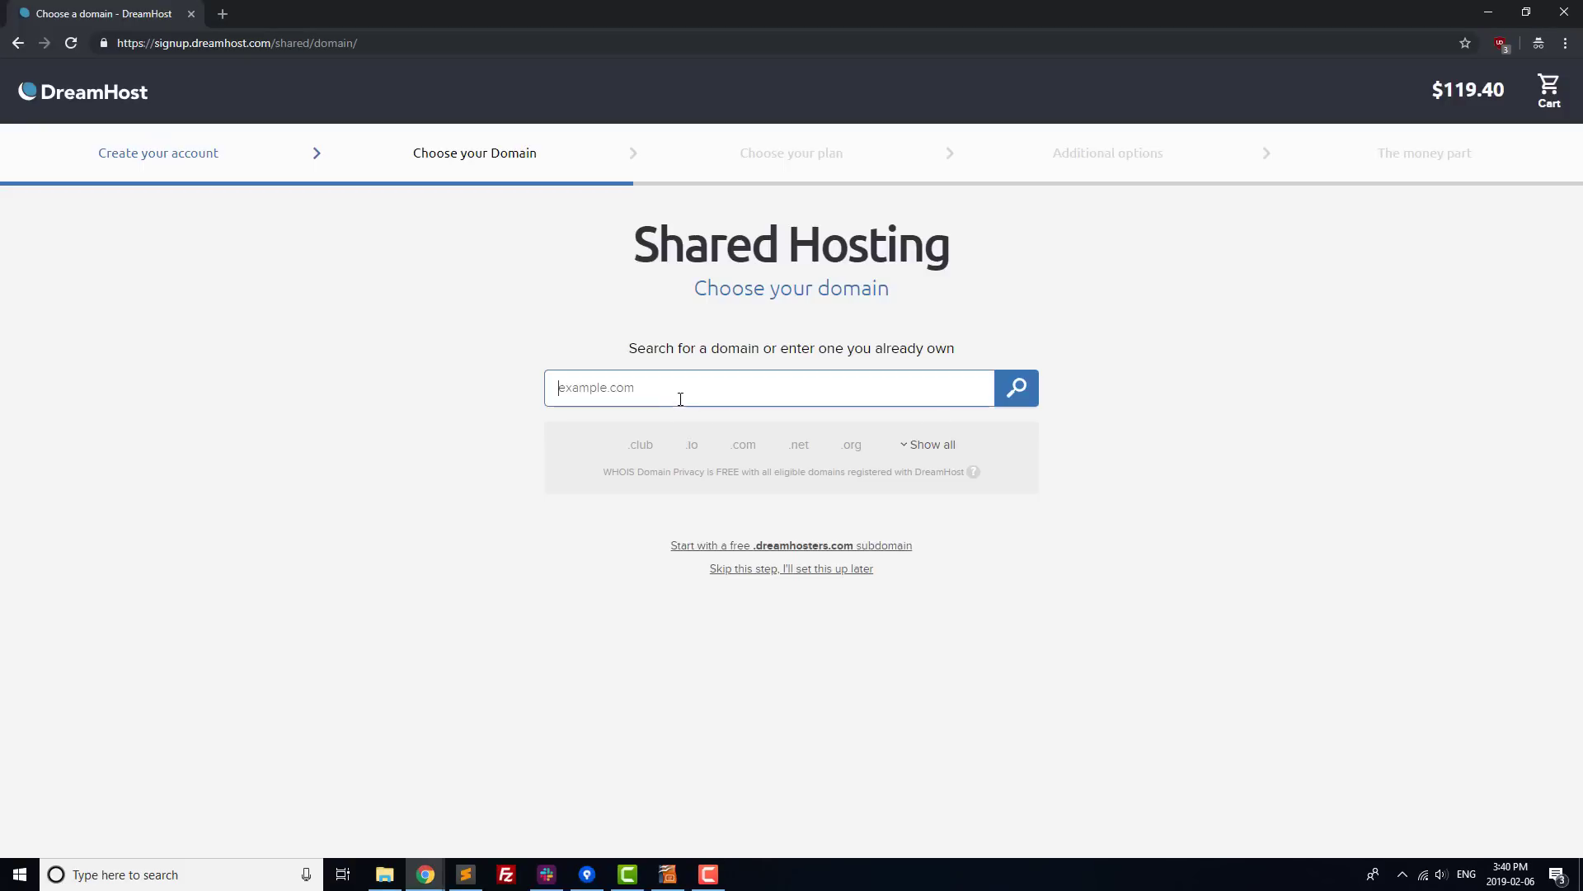
pyautogui.write('ewdyoutubetutorrialsites.com')
pyautogui.press('Return')
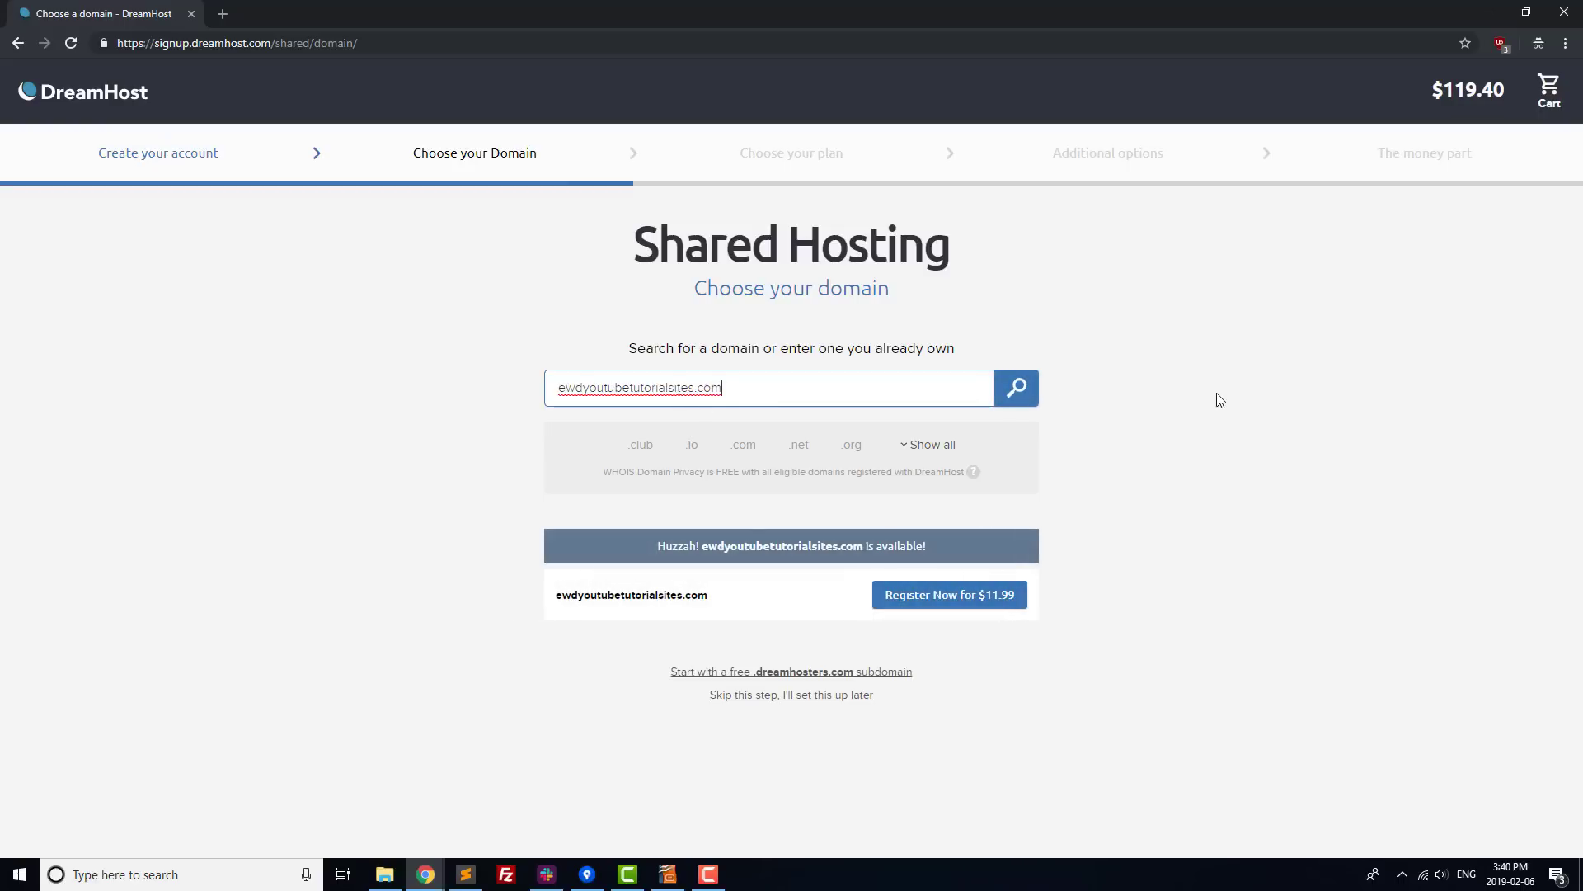
pyautogui.click(1007, 597)
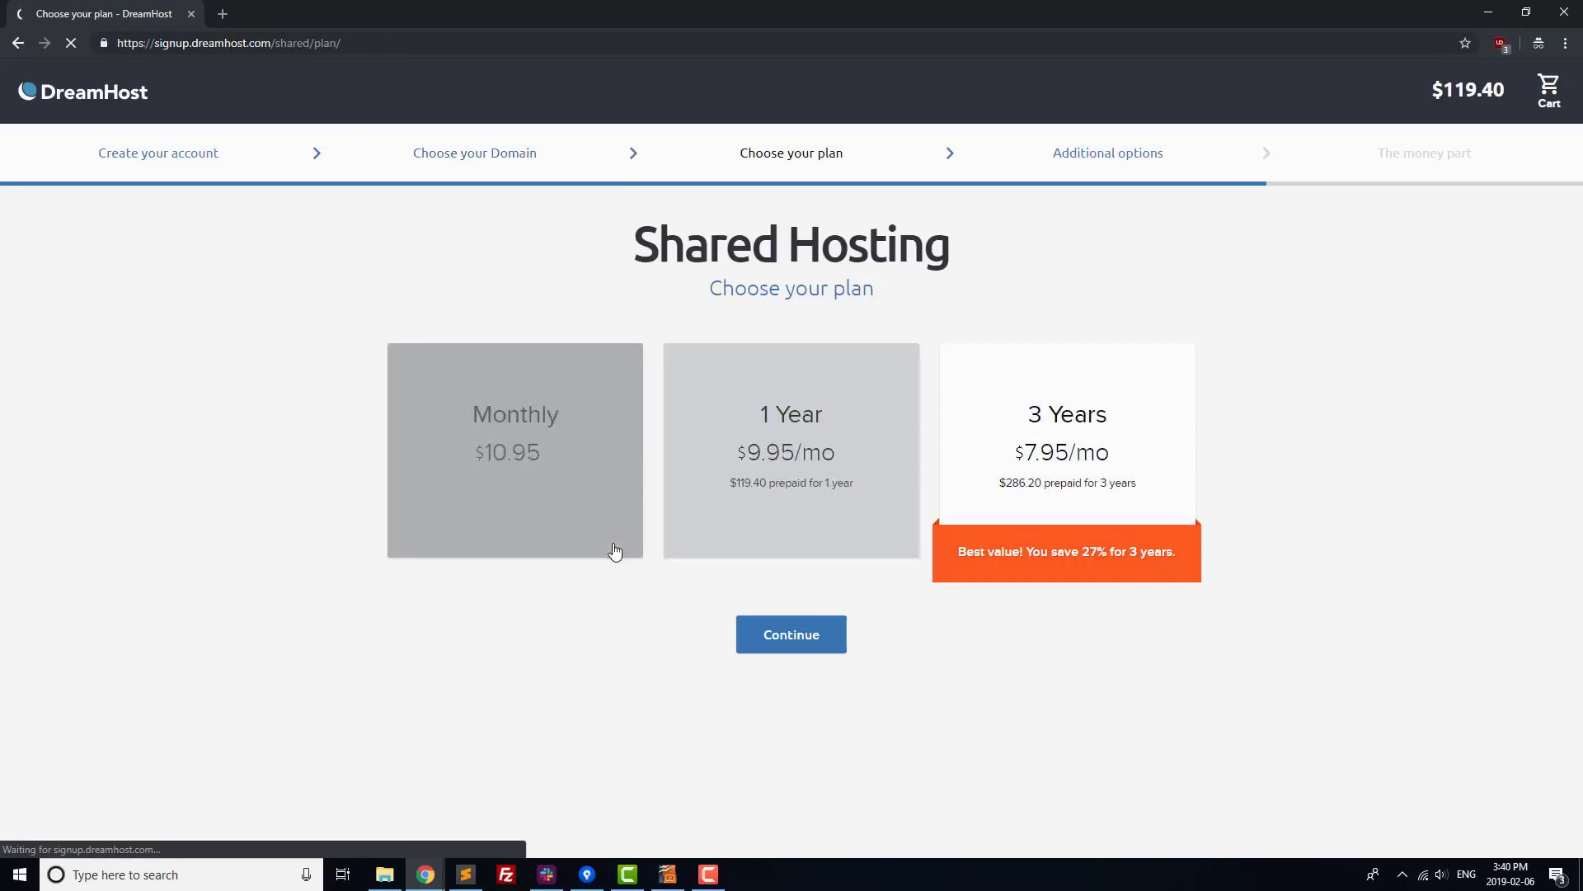
# Select the 1 Year plan at $9.95/mo and continue without the DreamShield add-on
pyautogui.click(746, 523)
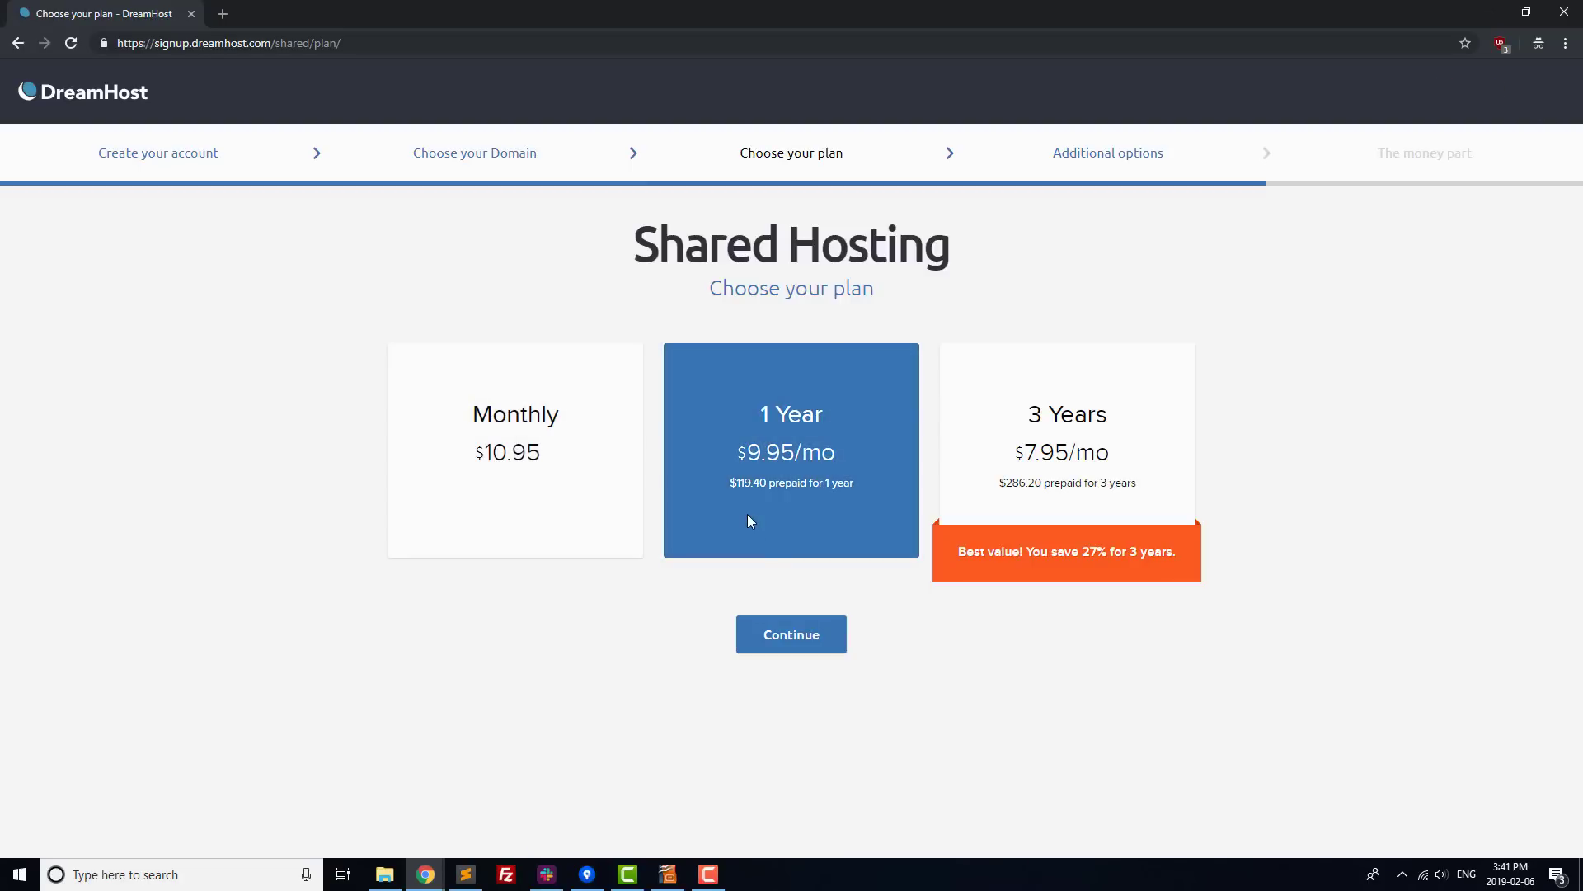
pyautogui.click(790, 642)
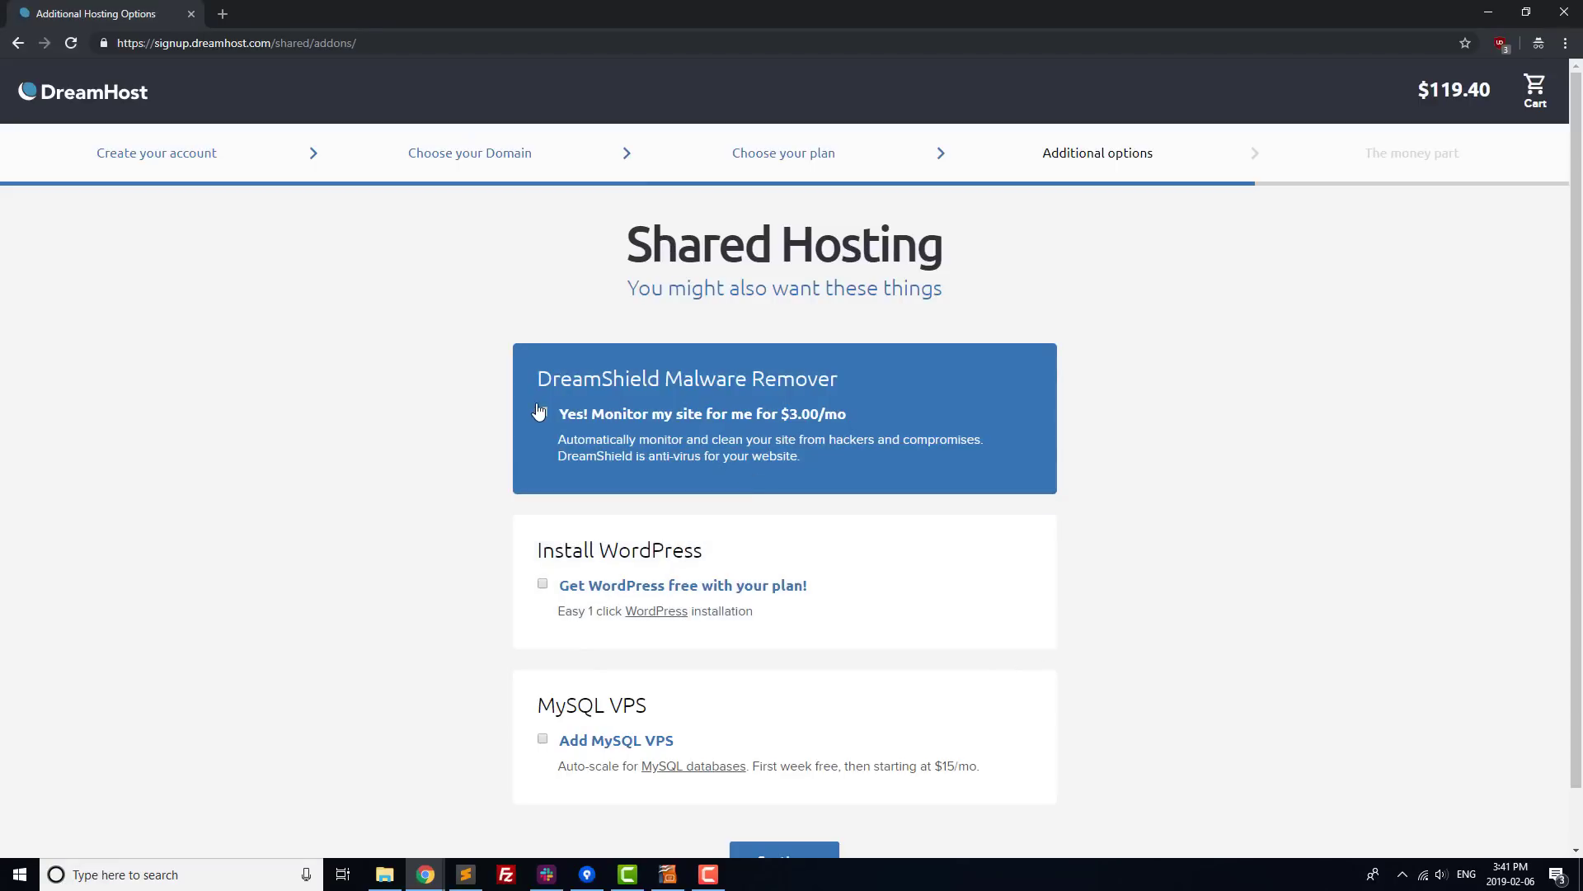
pyautogui.click(542, 412)
pyautogui.scroll(-1, 441, 460)
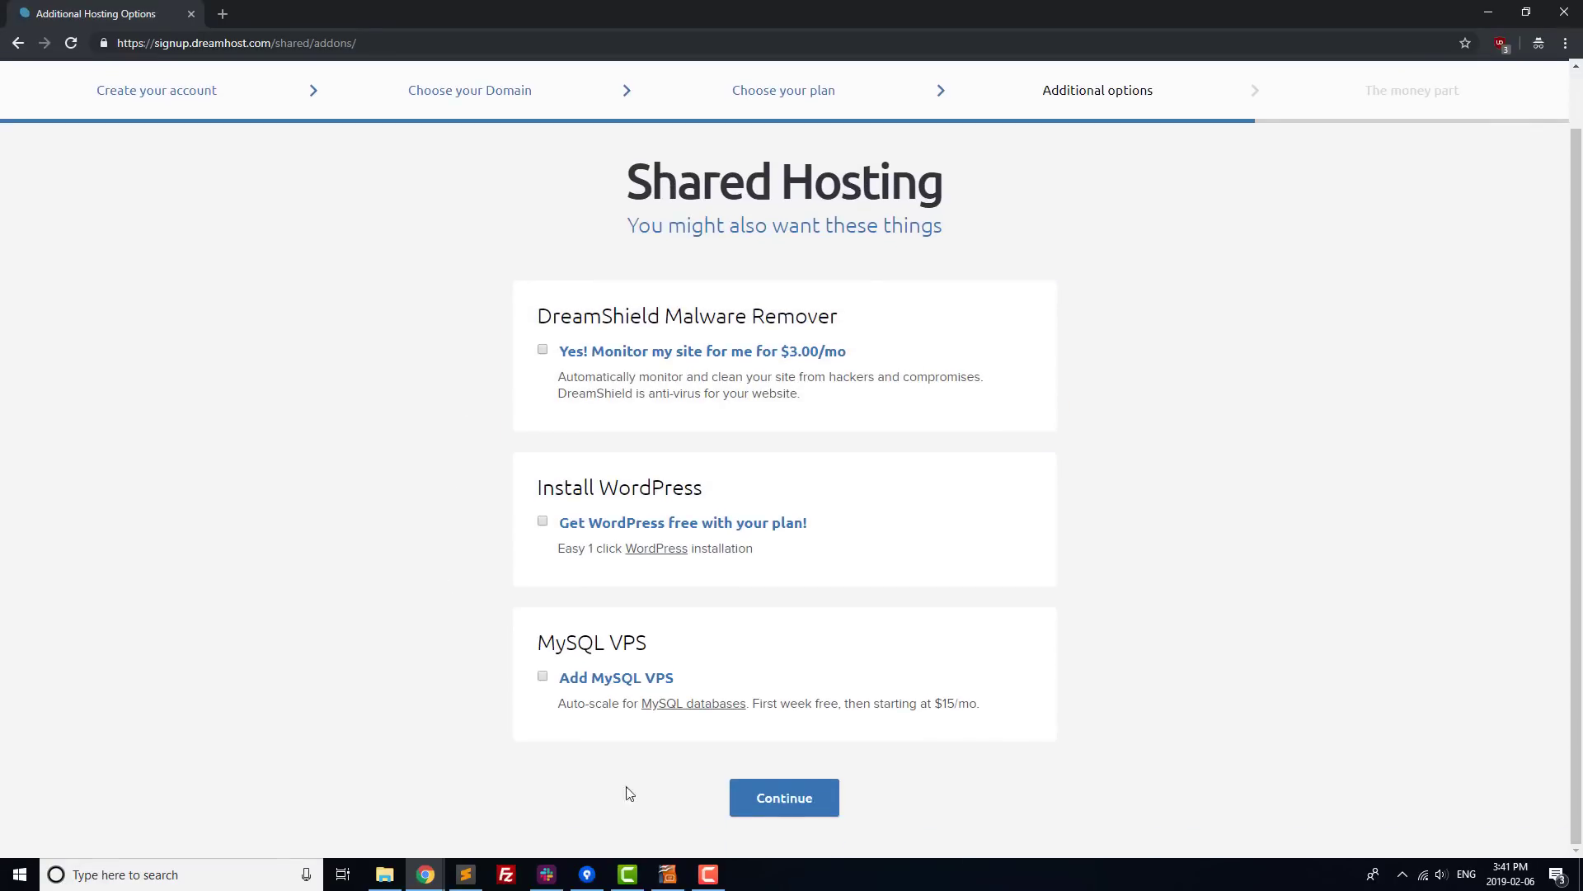
pyautogui.click(787, 804)
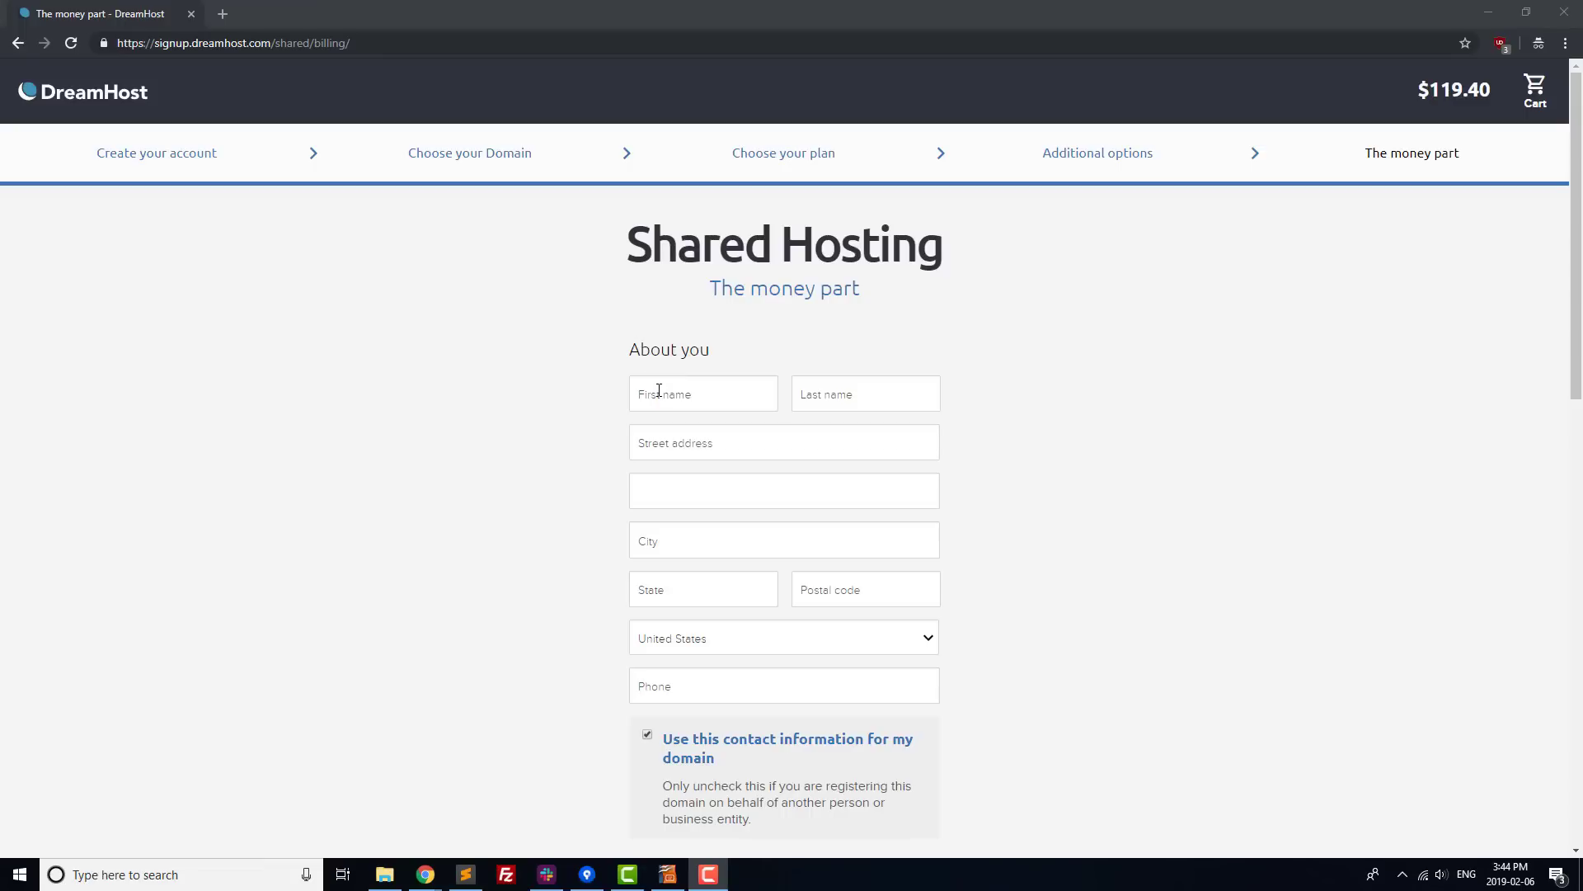
# Enter the billing contact's first and last name
pyautogui.click(659, 391)
pyautogui.write('Fake')
pyautogui.press('Tab')
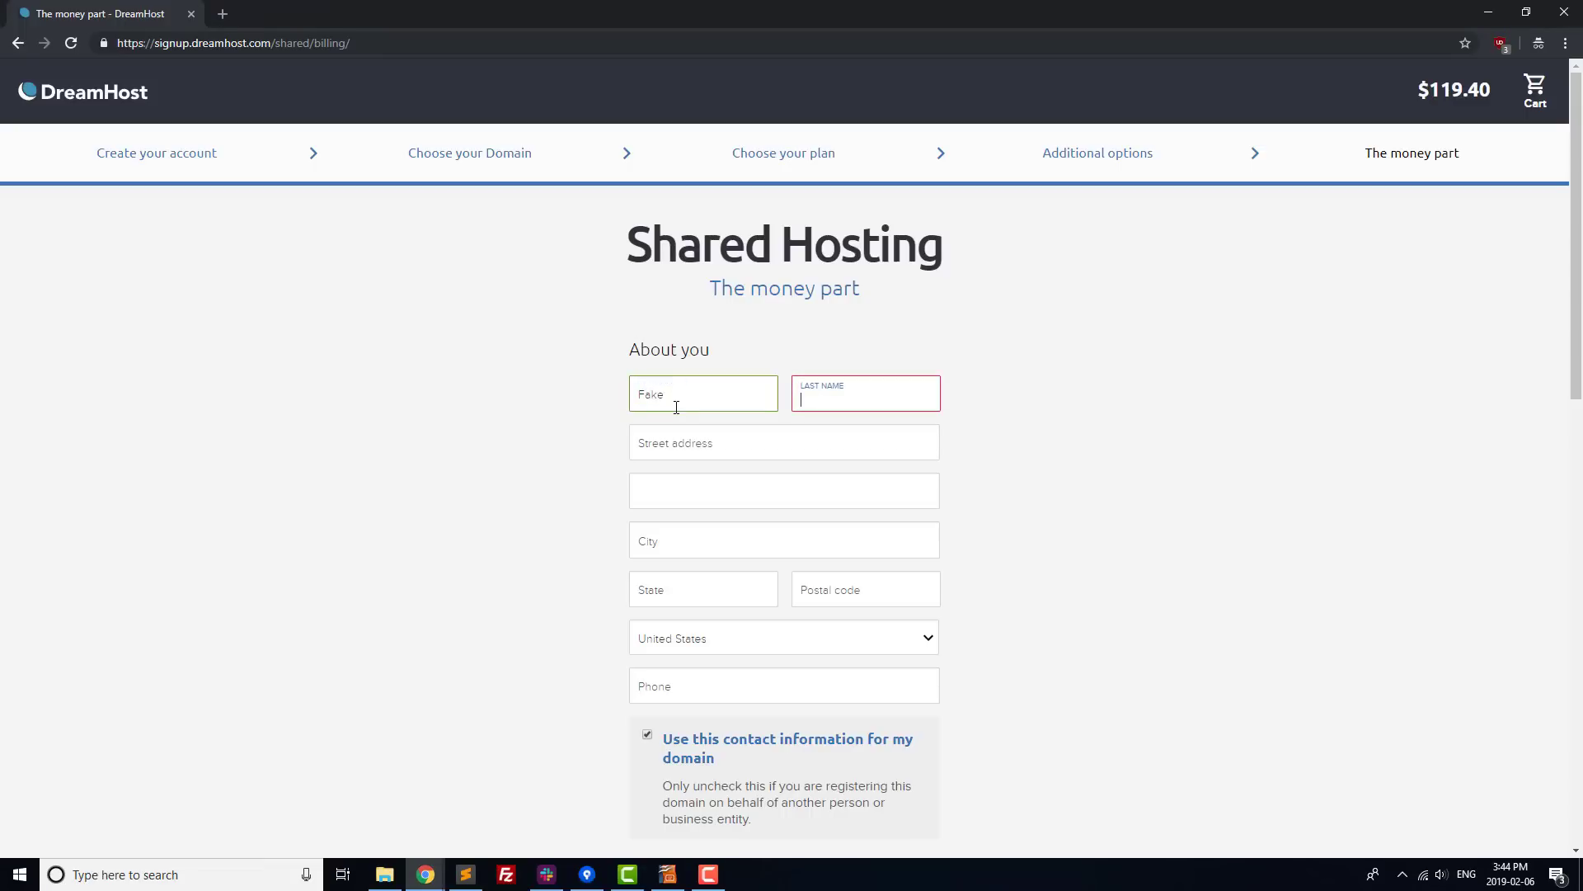
pyautogui.write('Person')
# Fill in the billing street address, city, state and postal code
pyautogui.press('Tab')
pyautogui.write('123')
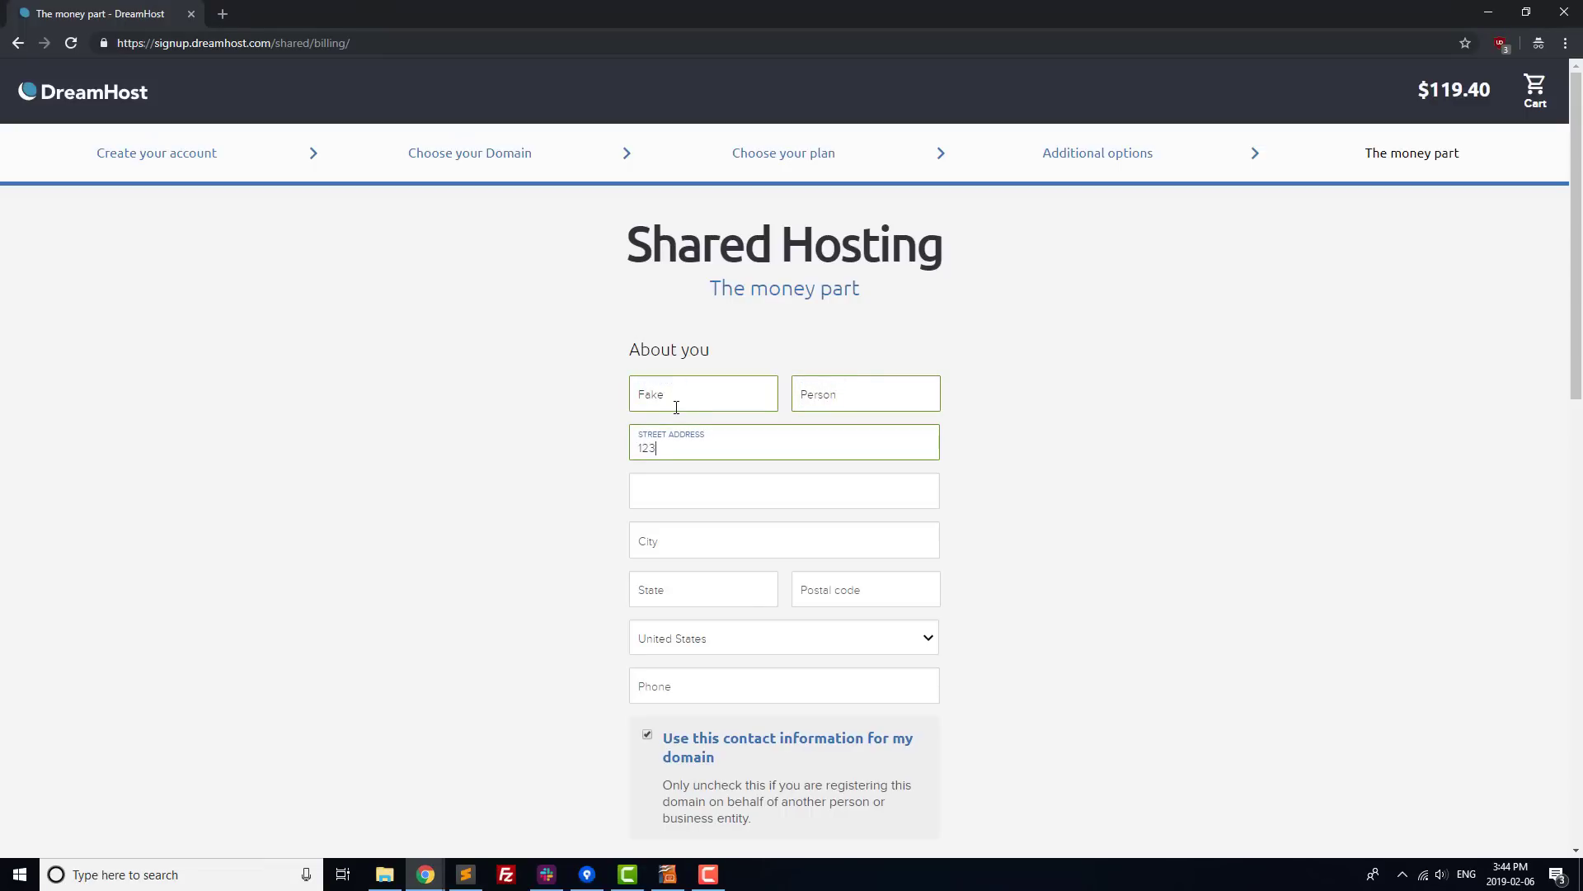
pyautogui.write(' Lollipop Lane')
pyautogui.press('Tab')
pyautogui.press('Tab')
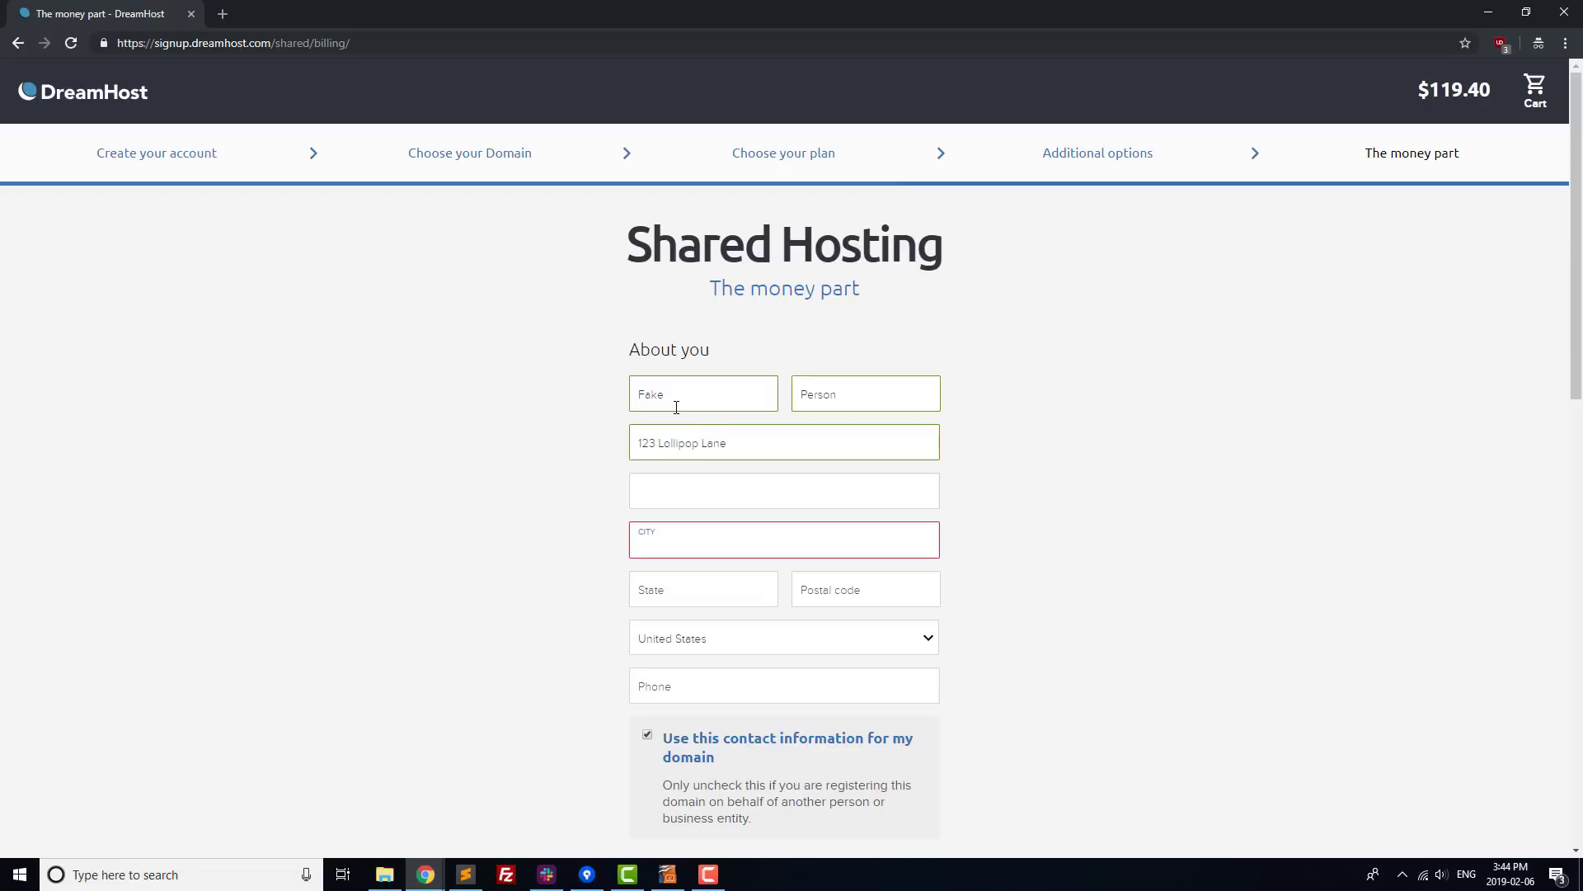
pyautogui.write('Munchinland')
pyautogui.press('Tab')
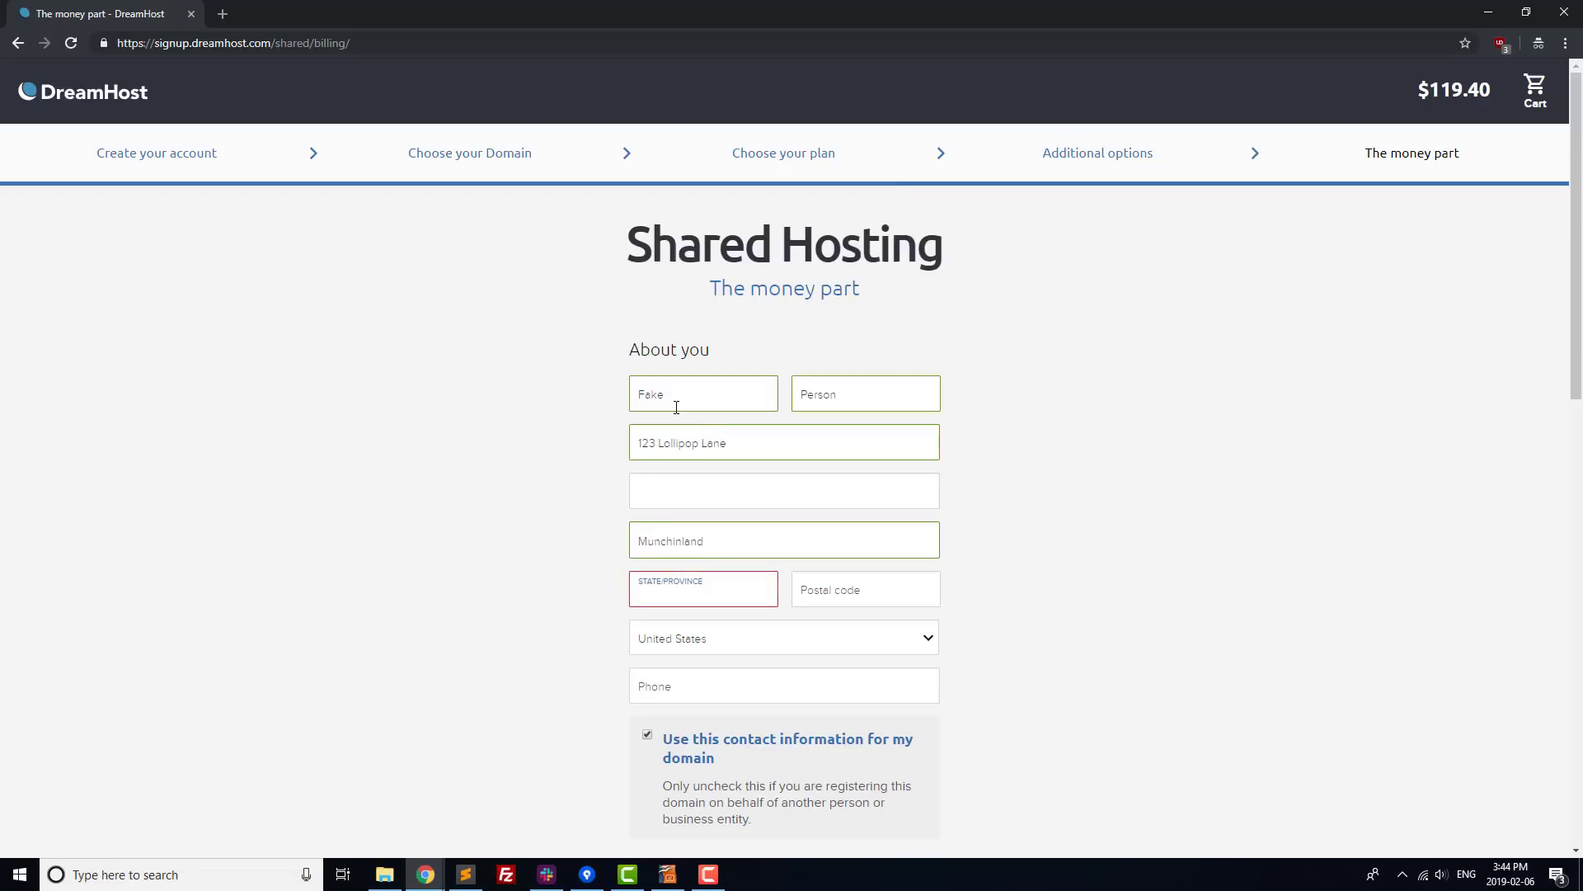
pyautogui.write('Oz')
pyautogui.press('Tab')
pyautogui.write('12345')
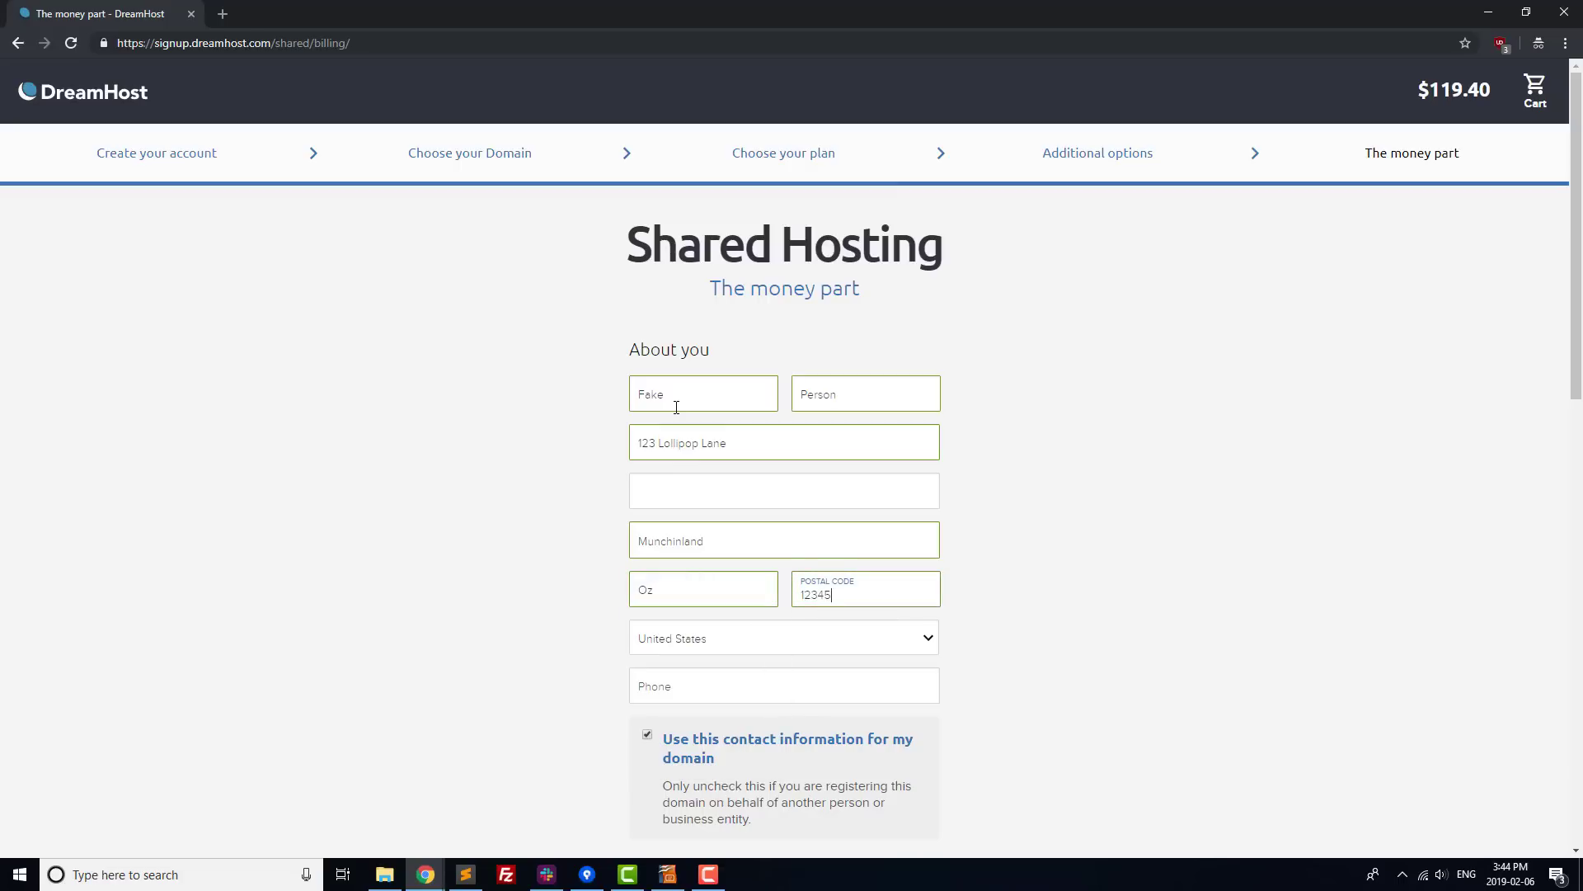
# Add a credit card to complete payment and finish signup
pyautogui.scroll(-4, 552, 645)
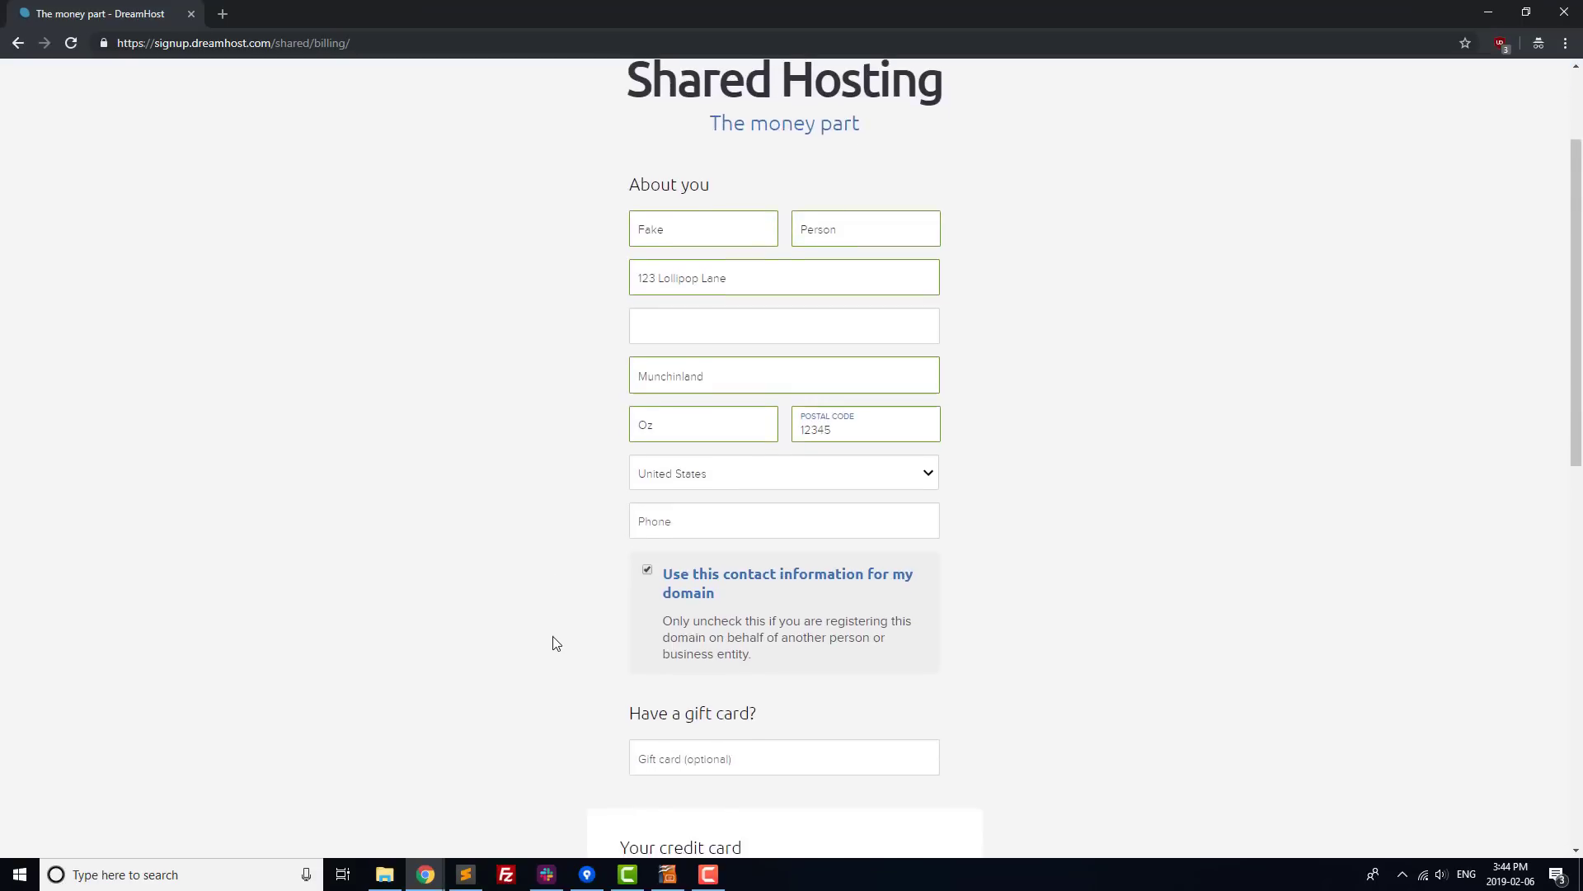
pyautogui.scroll(-3, 569, 635)
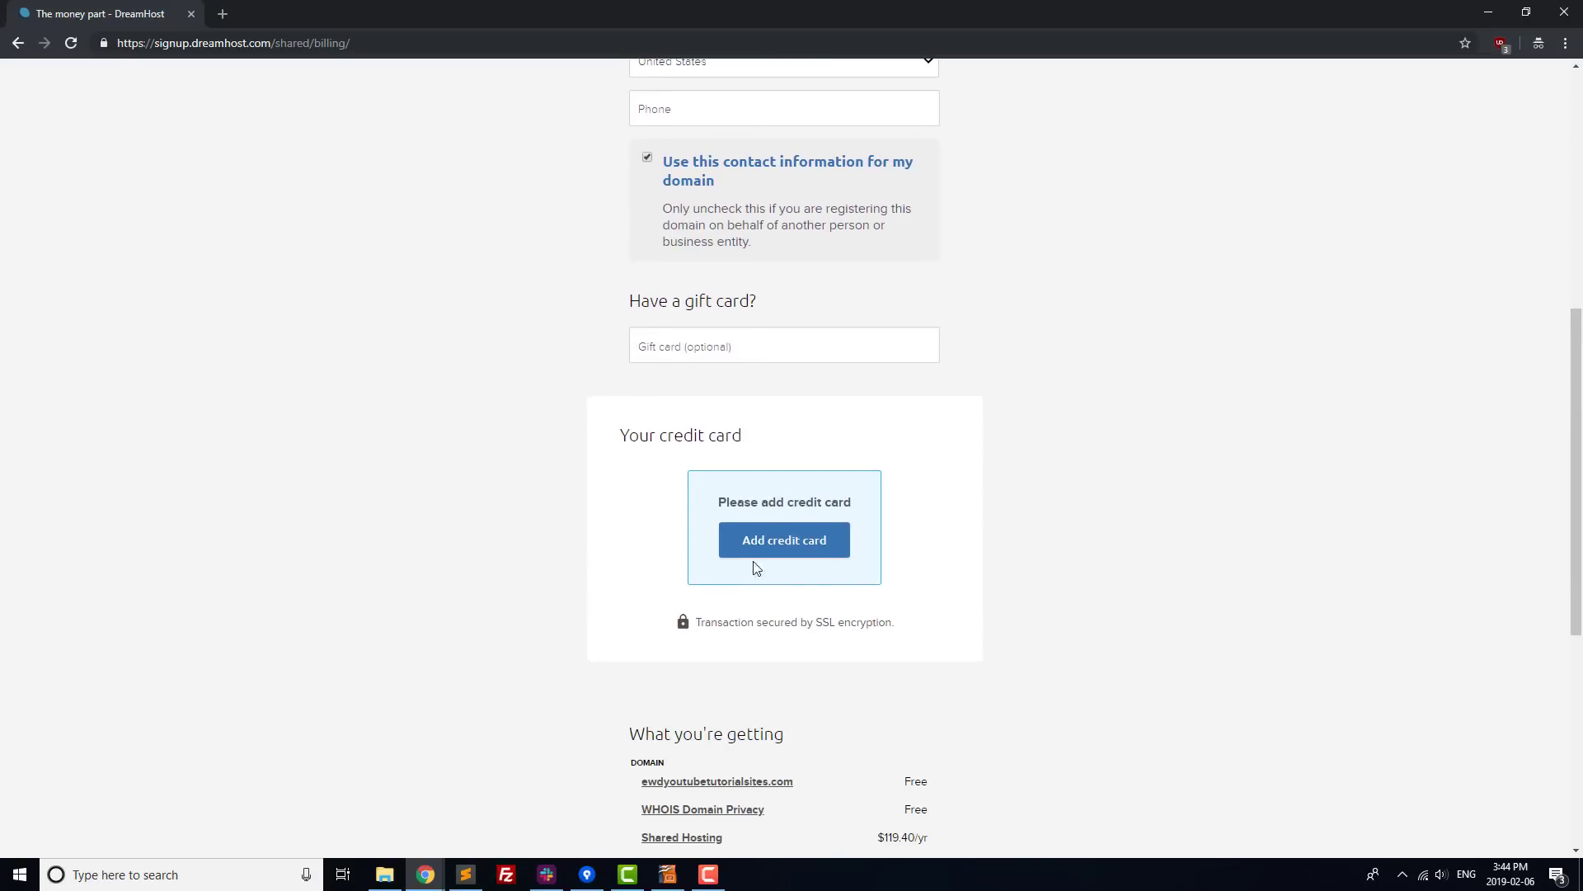
pyautogui.click(800, 557)
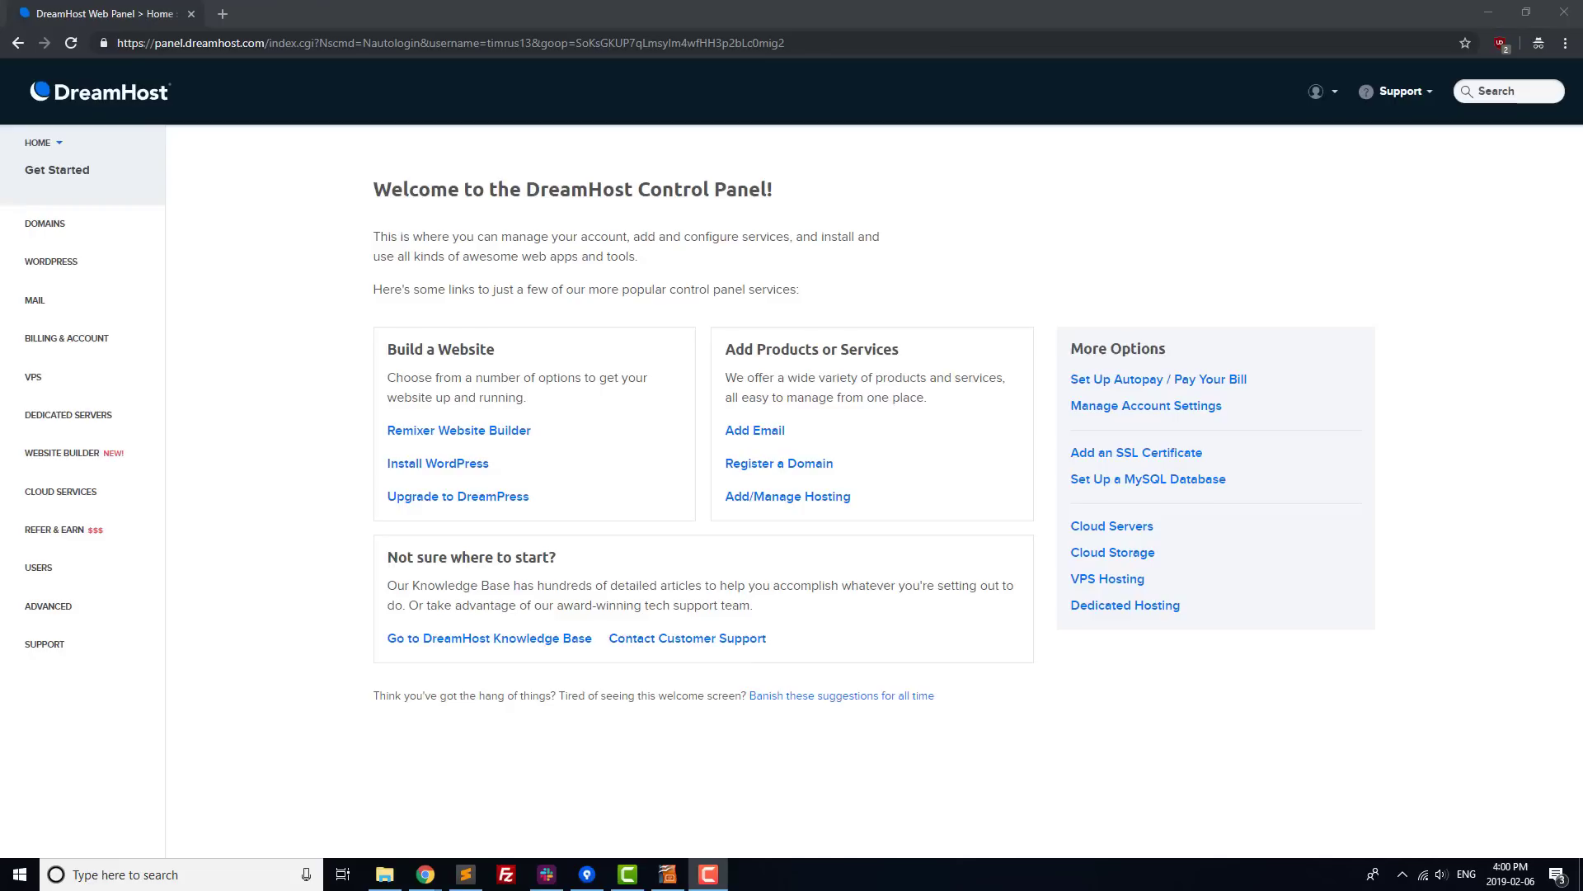